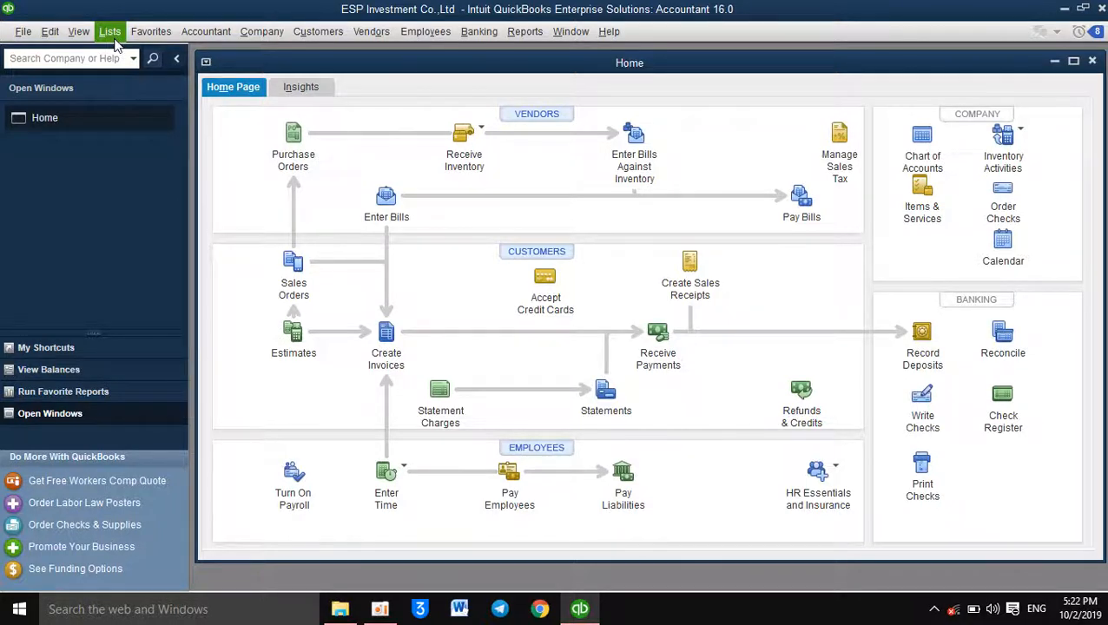
- Open the Fixed Asset Item List and maximize its window
click(112, 41)
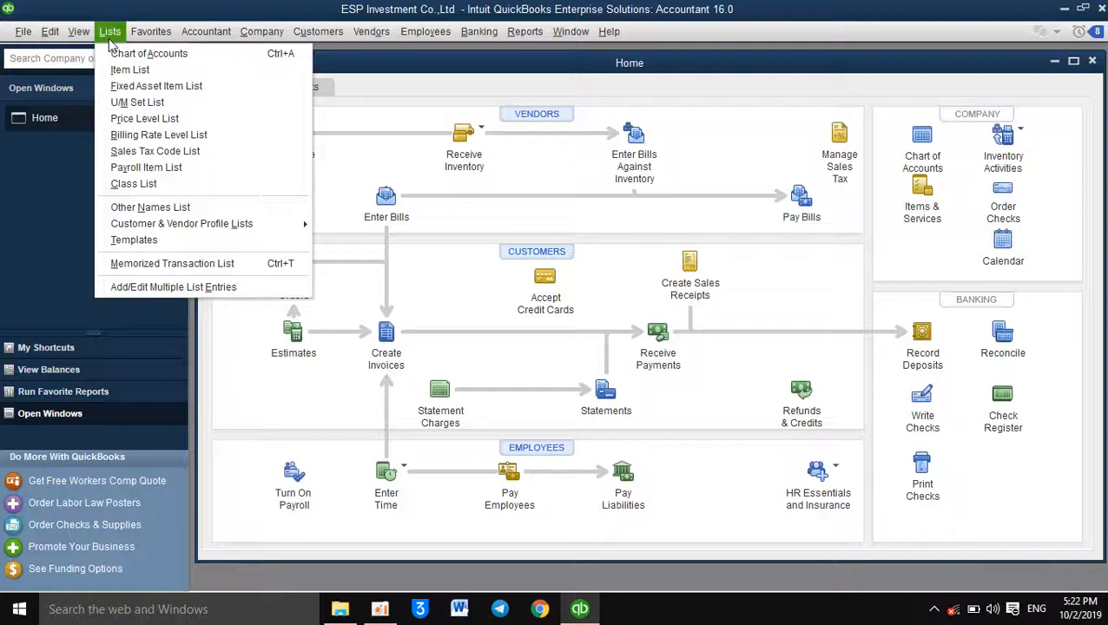
click(109, 87)
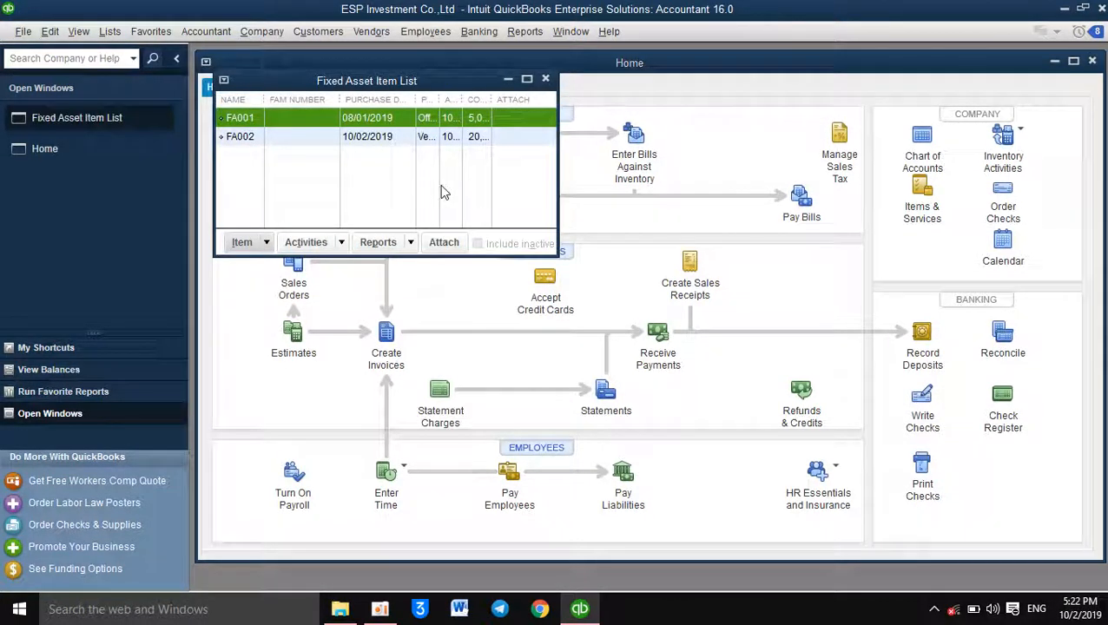
click(526, 80)
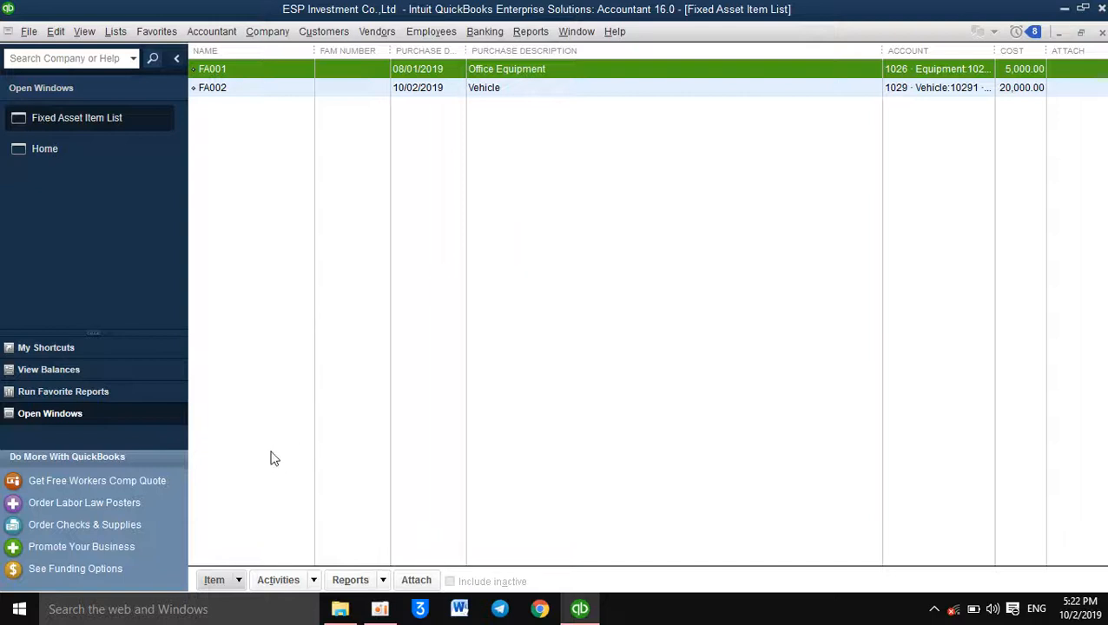
- Start a new fixed asset item named FA004 and assign it to asset account 10281 Cost of Machine
click(238, 587)
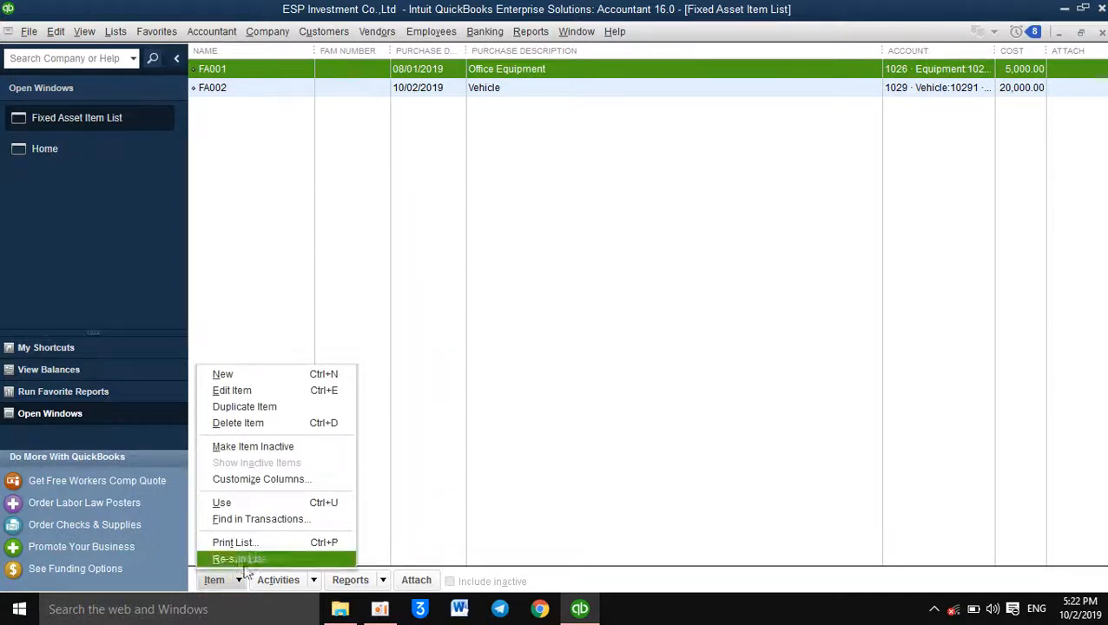
click(298, 380)
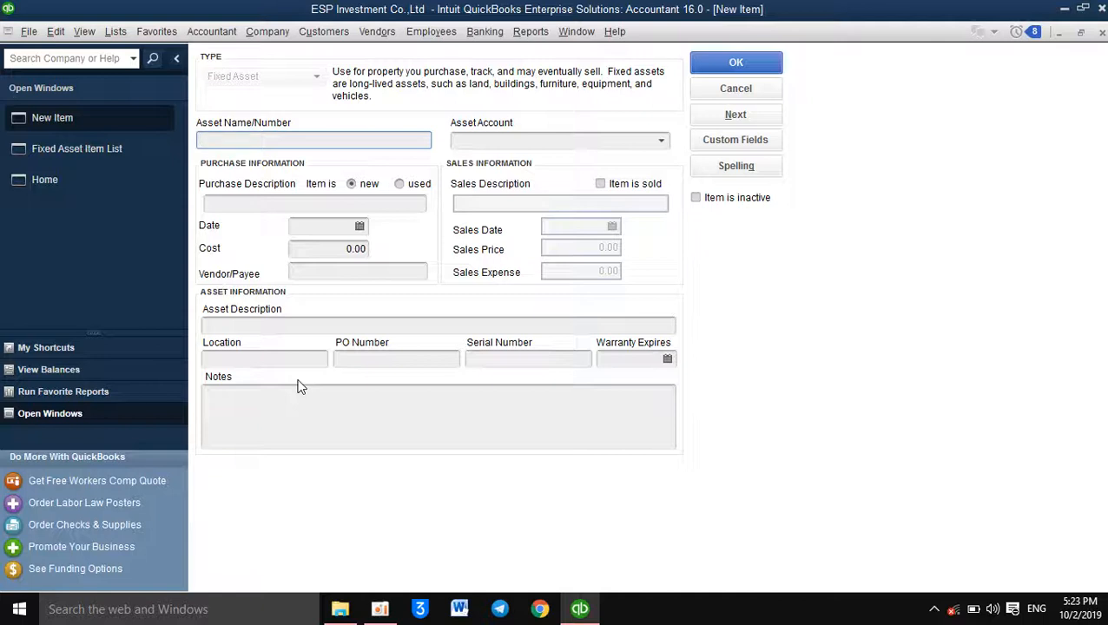
text(M)
key(BackSpace)
text(FA004)
click(662, 141)
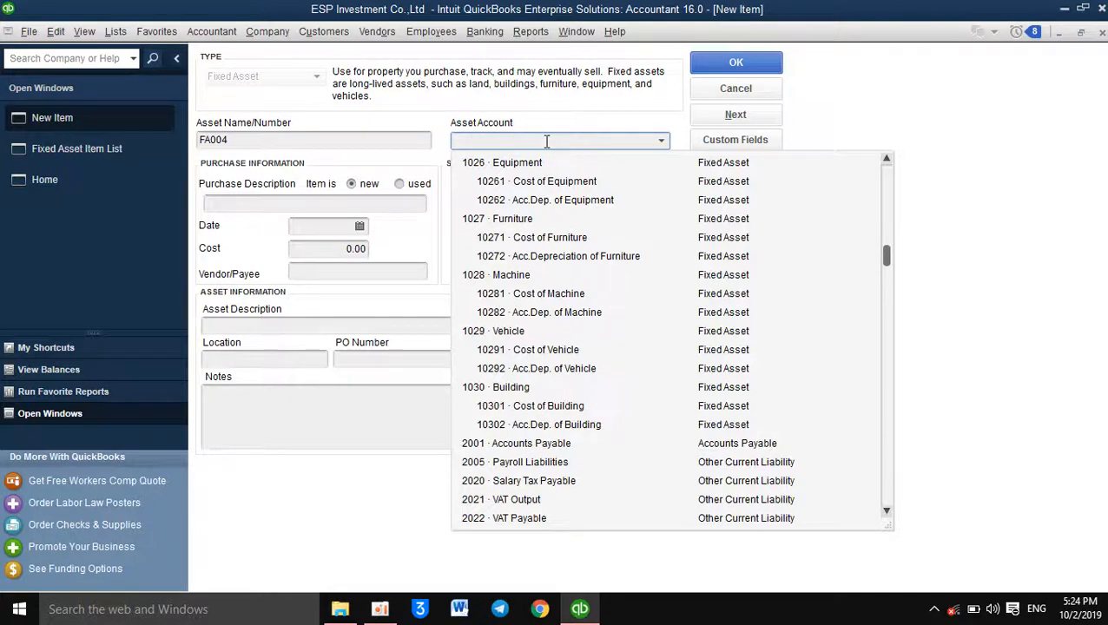
click(542, 300)
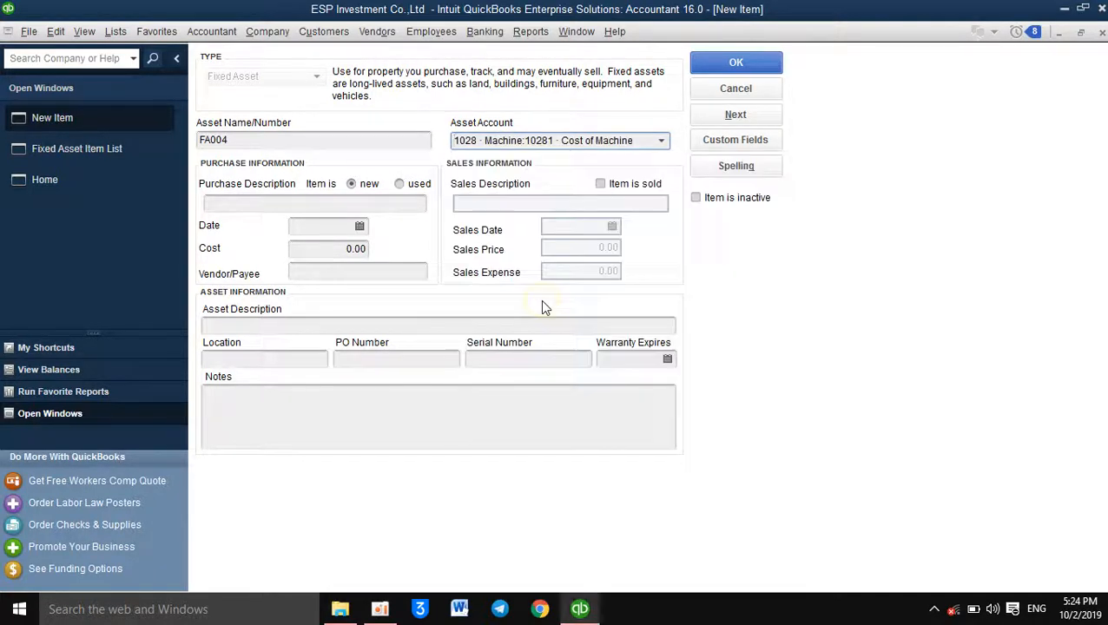
- Mark the FA004 item as used and enter Machine as its purchase description
click(227, 208)
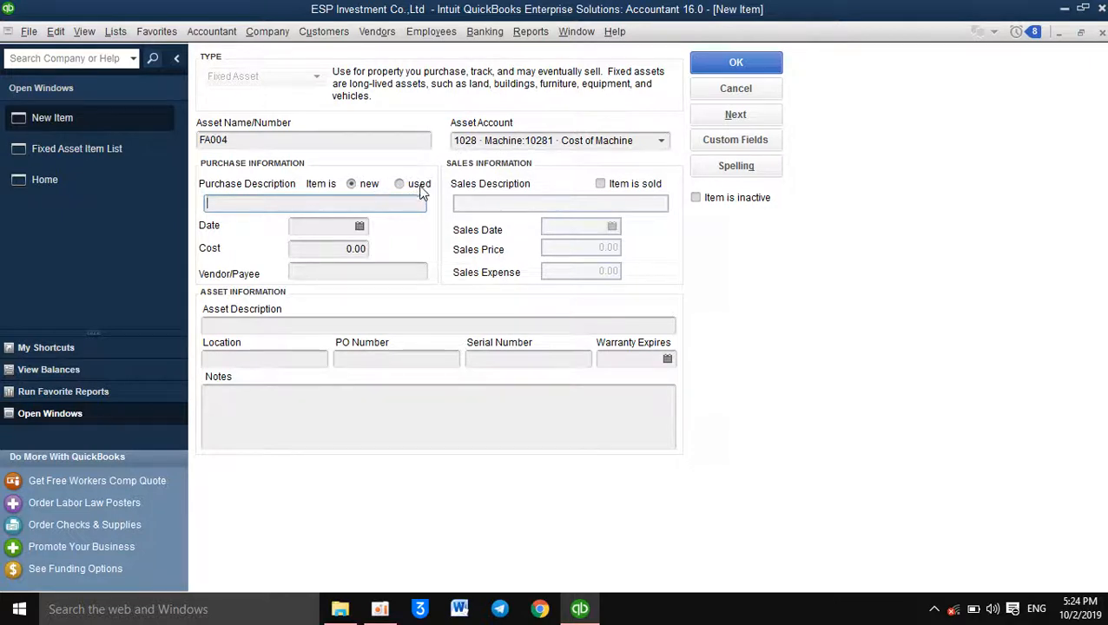
click(368, 184)
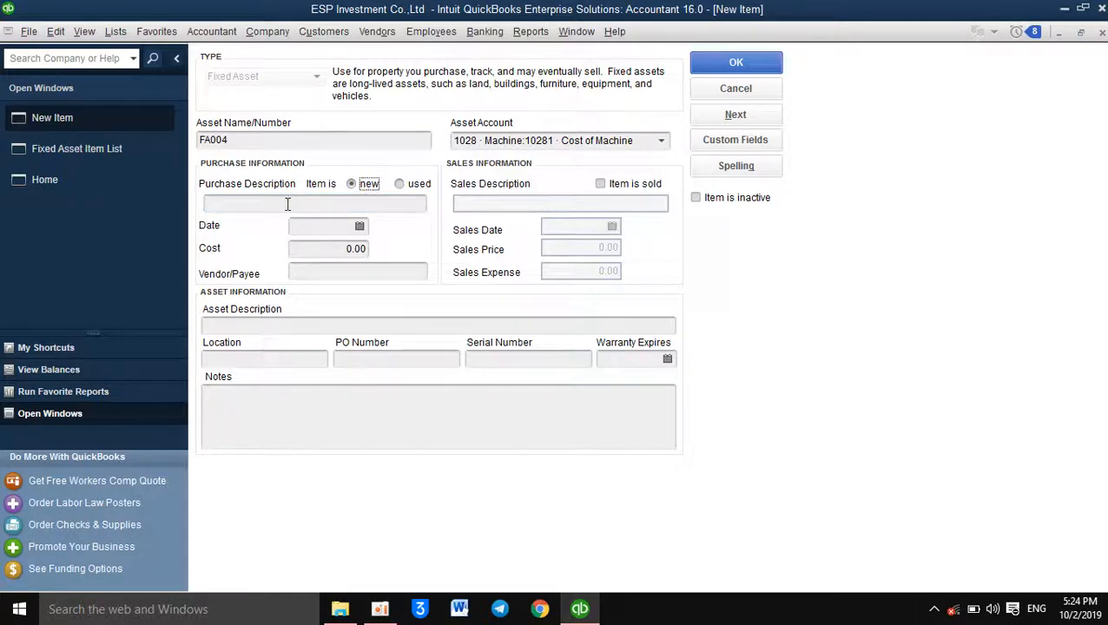
click(402, 190)
click(307, 208)
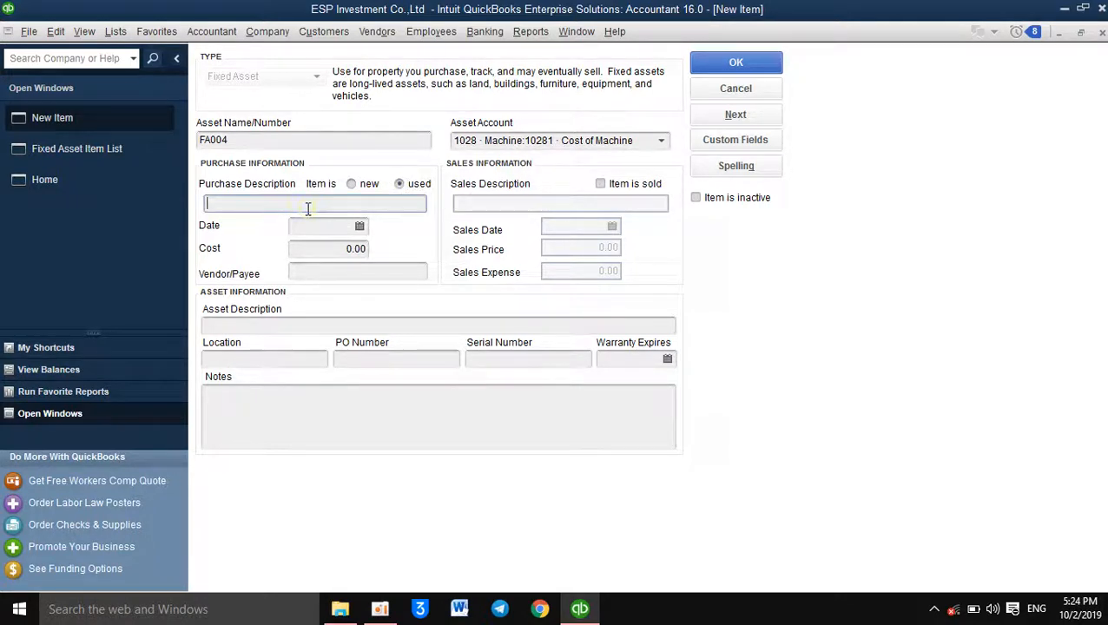
text(Machcine)
key(BackSpace)
key(BackSpace)
key(BackSpace)
text(ne)
- Fill in FA004's purchase date 10/02/2019, cost 3,000.00 and vendor Machinery Invest. Co.,Ltd
click(359, 227)
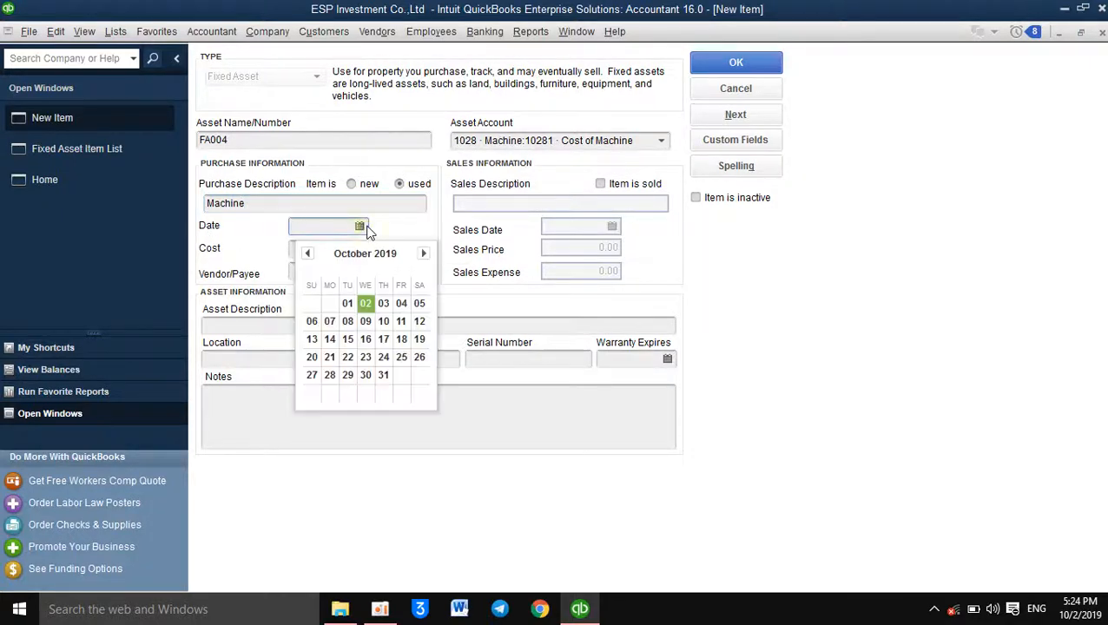
click(365, 305)
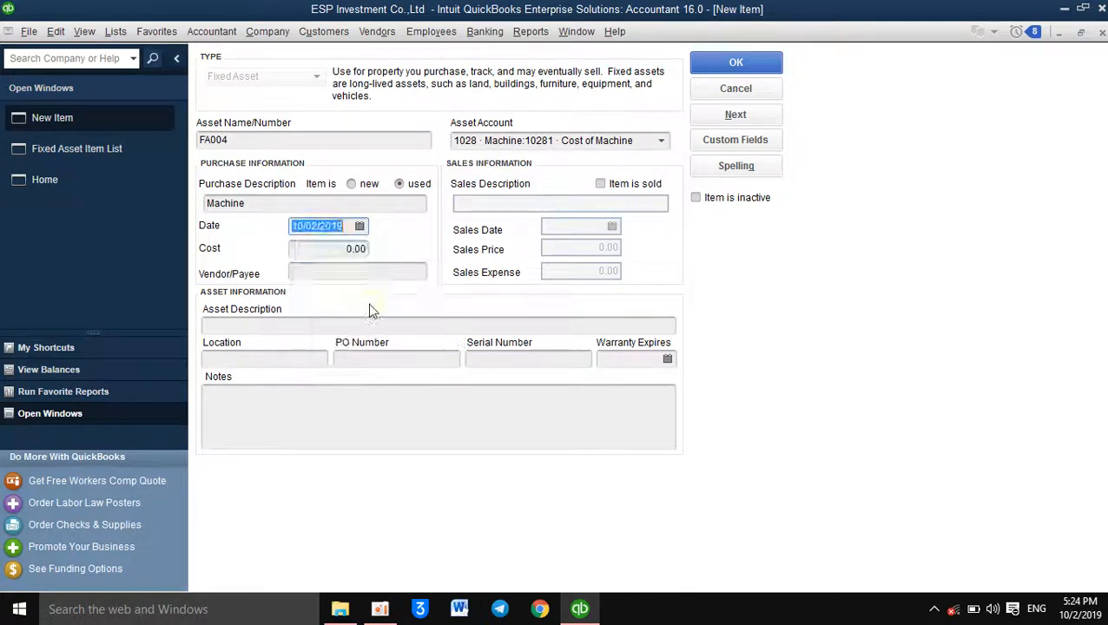
click(346, 248)
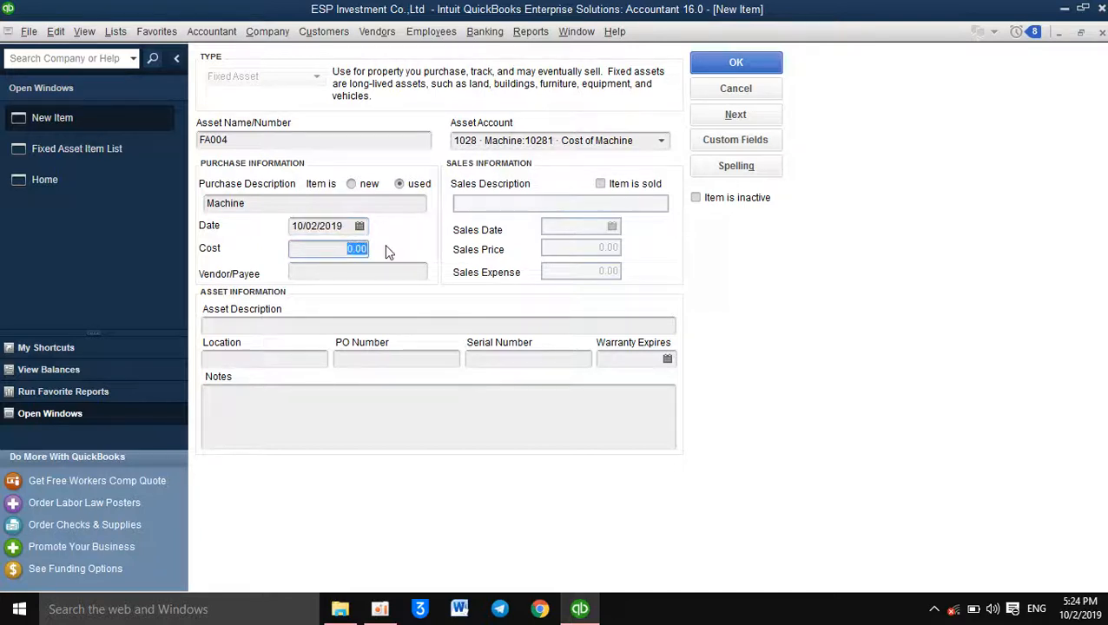
text(3000)
click(387, 275)
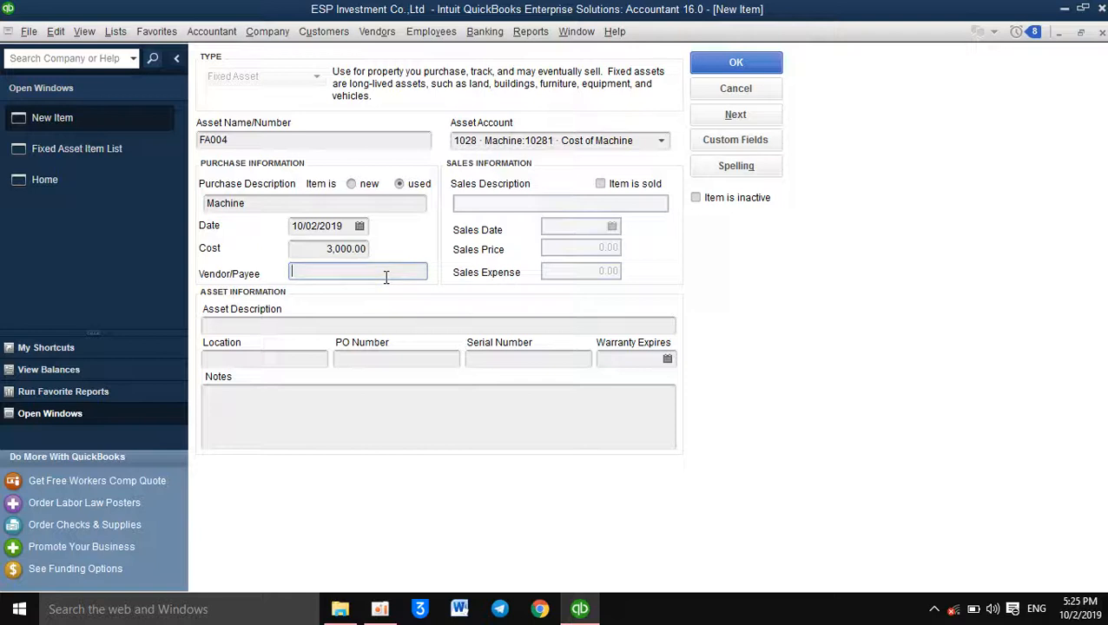
text(Machinery Invest. Co.,Ltd)
- Enter serial number 569-012 and warranty expiry 10/02/2020 for FA004, and save the item
click(514, 355)
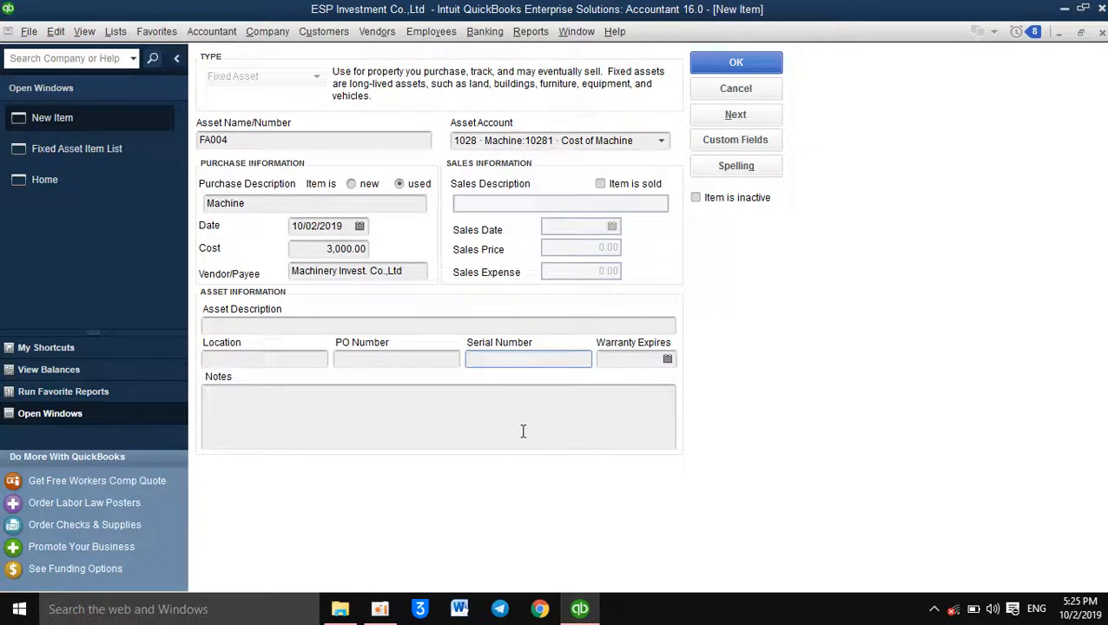
text(569-012)
click(666, 358)
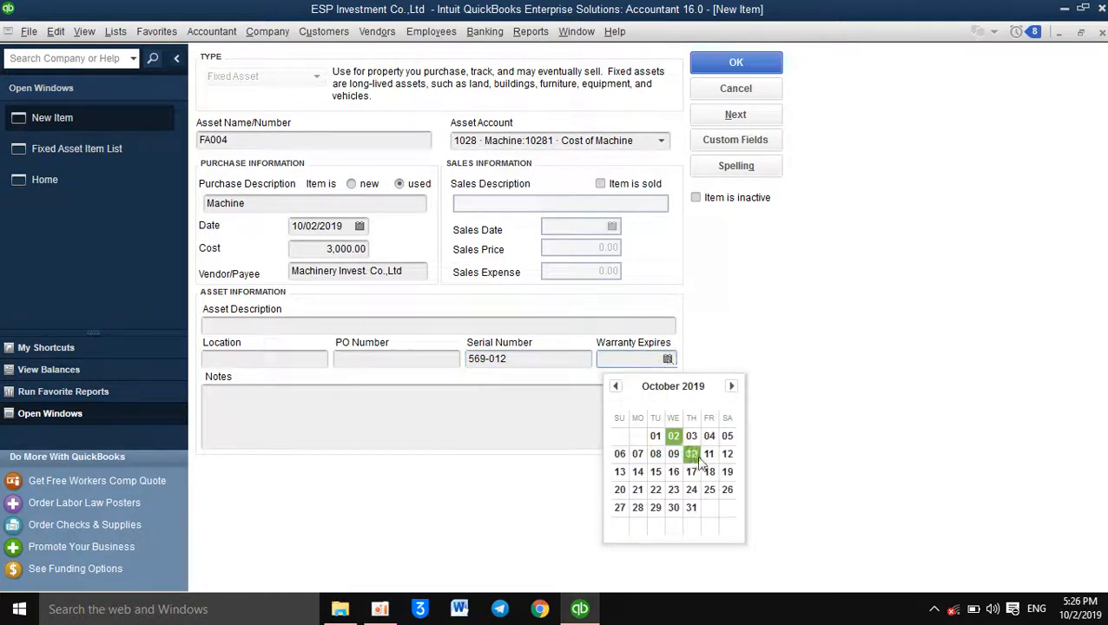
click(672, 434)
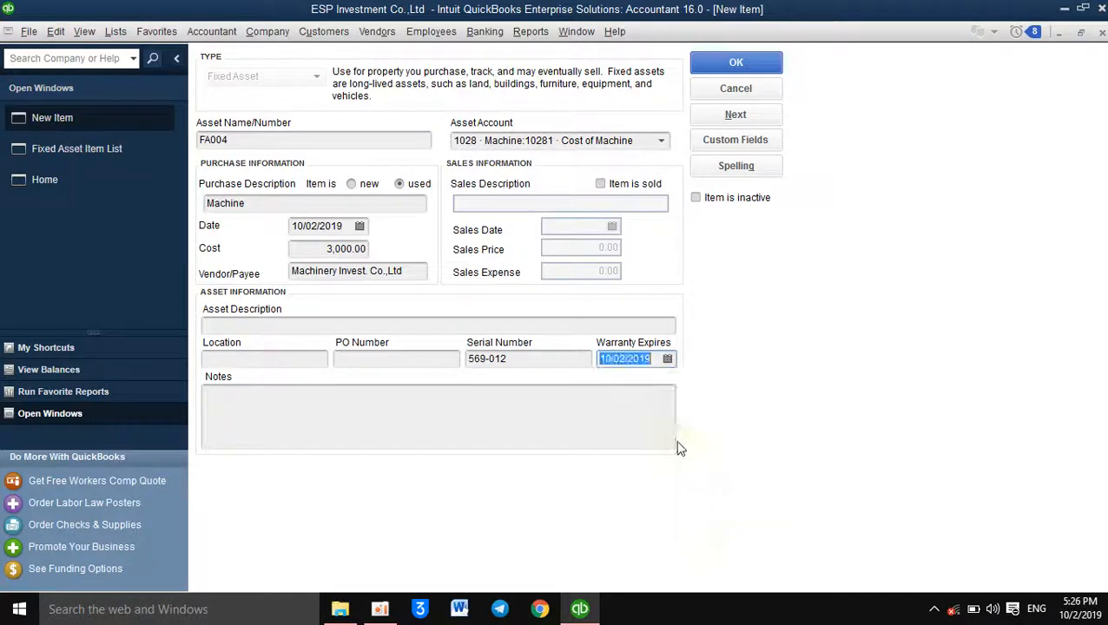
click(653, 361)
key(BackSpace)
key(BackSpace)
text(2)
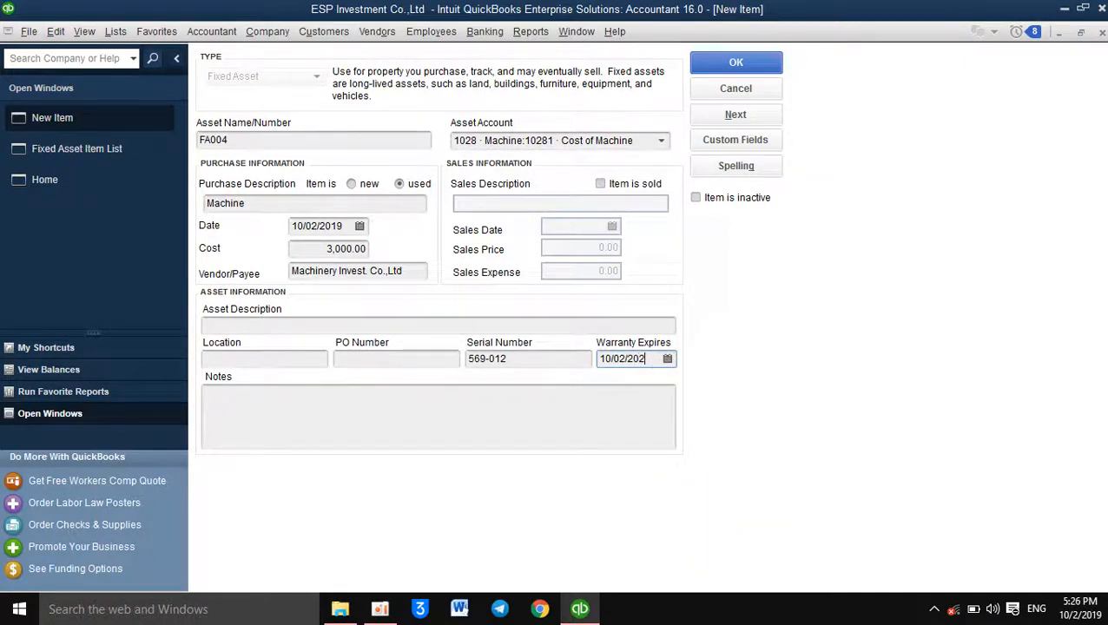
text(0)
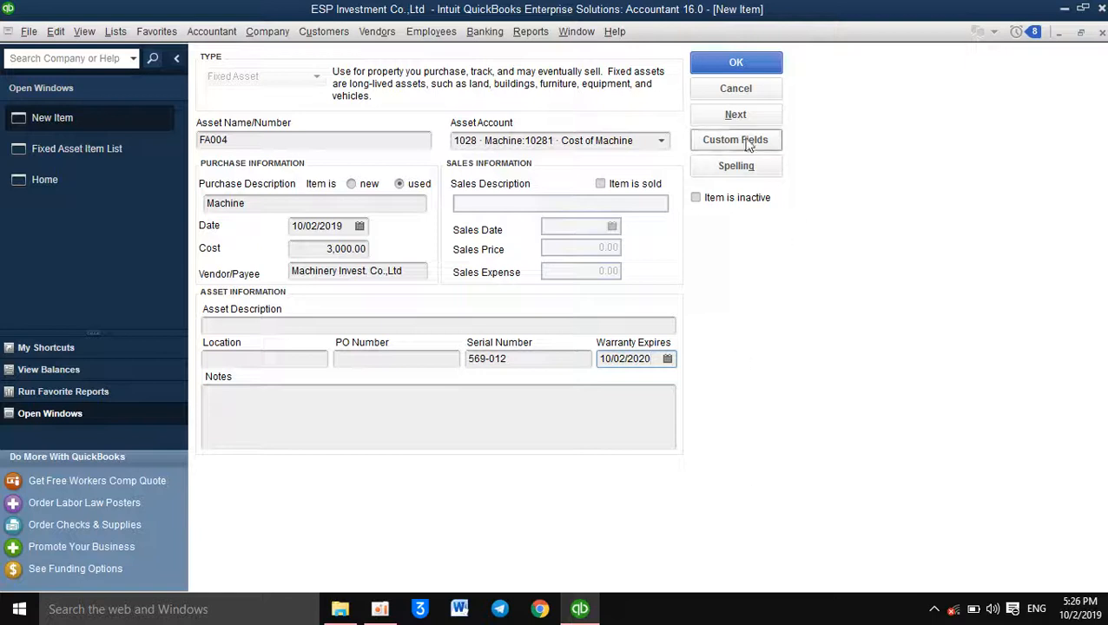
click(737, 61)
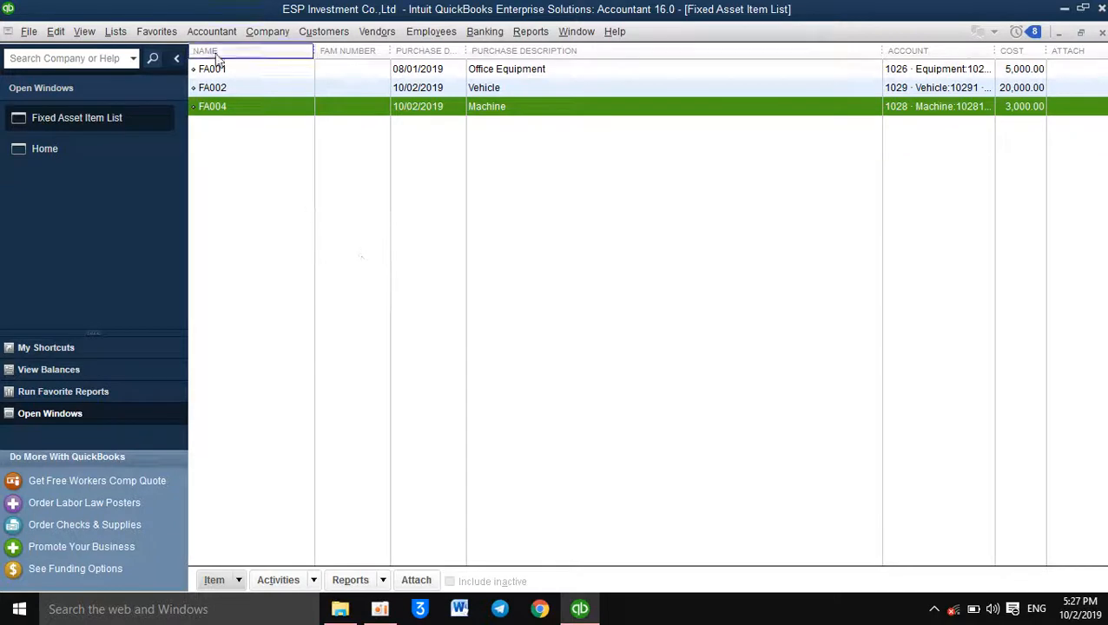
click(118, 33)
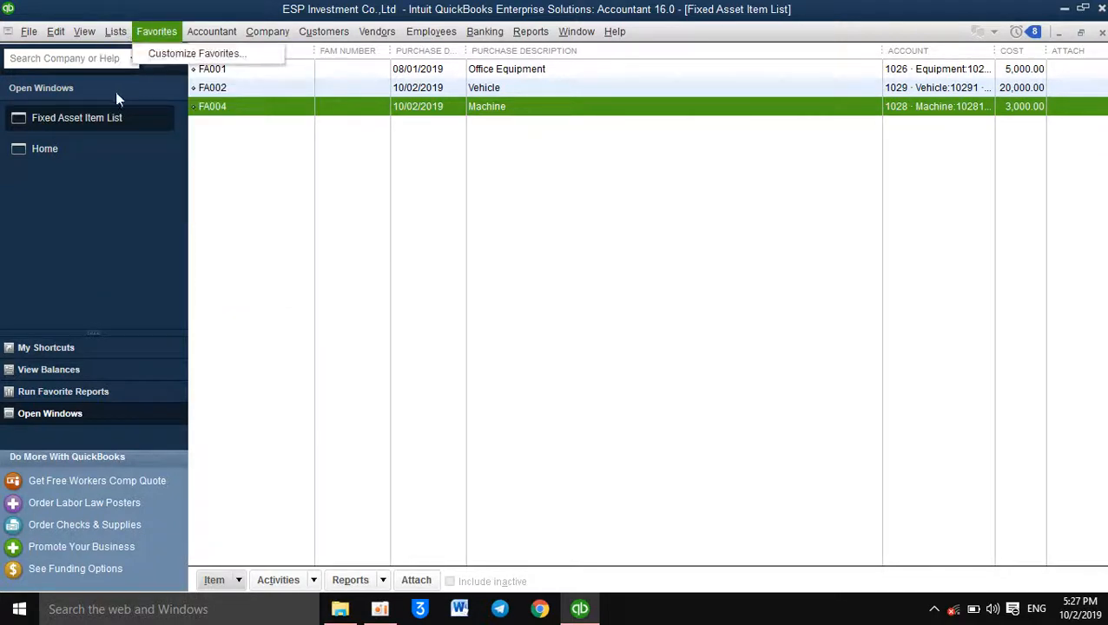
mouse_move(113, 35)
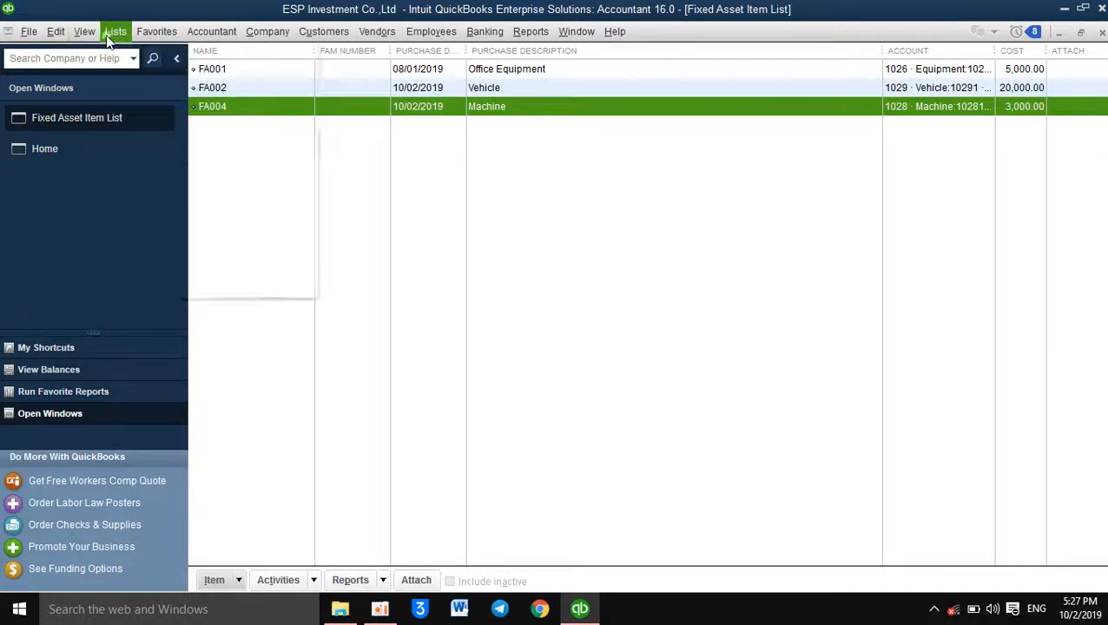
click(607, 244)
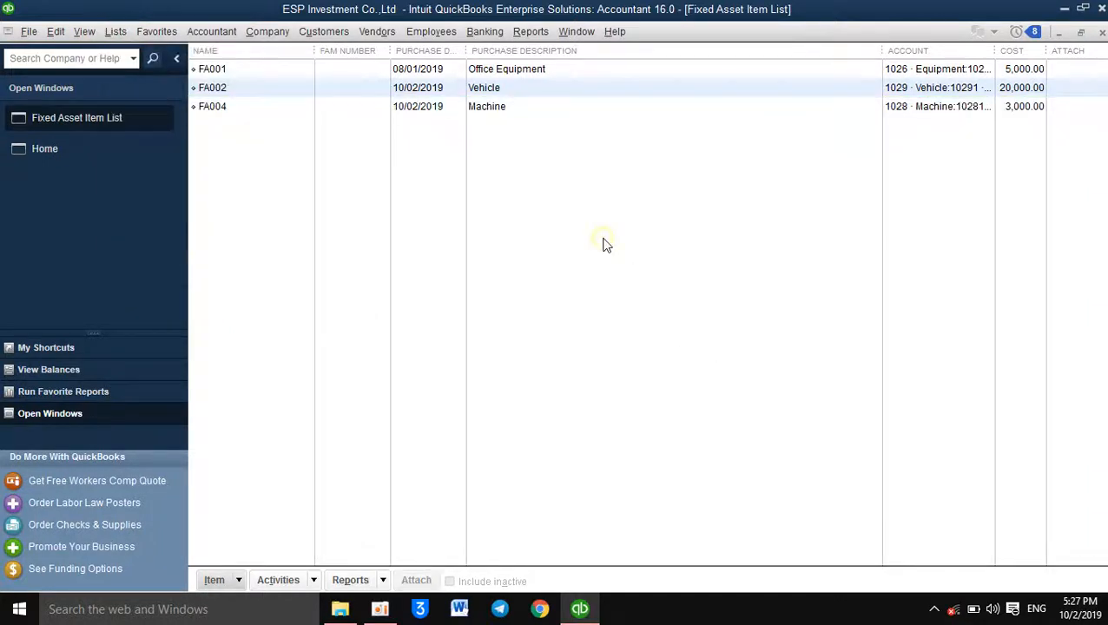
- Start another fixed asset item named FA003 and assign it to asset account 10281 Cost of Machine
click(239, 581)
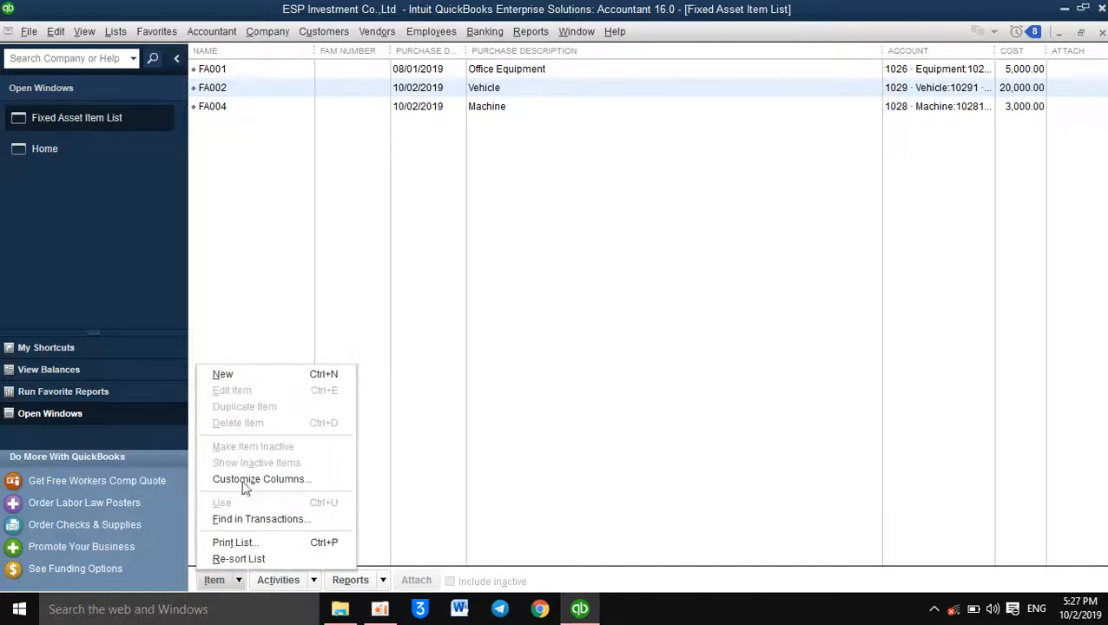
click(266, 377)
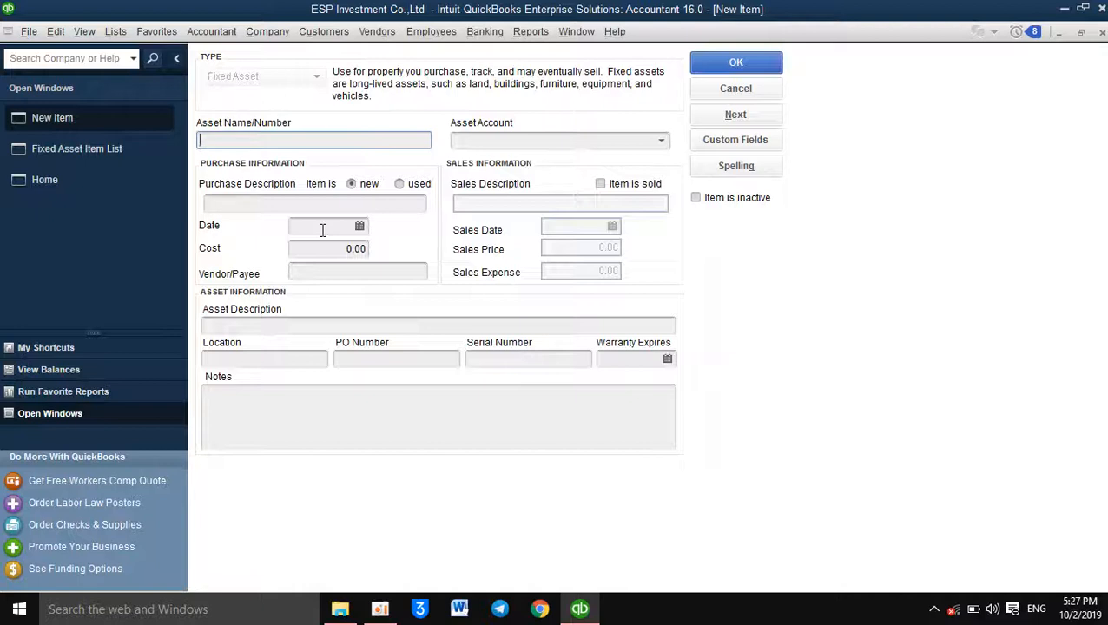
text(FA003)
click(661, 142)
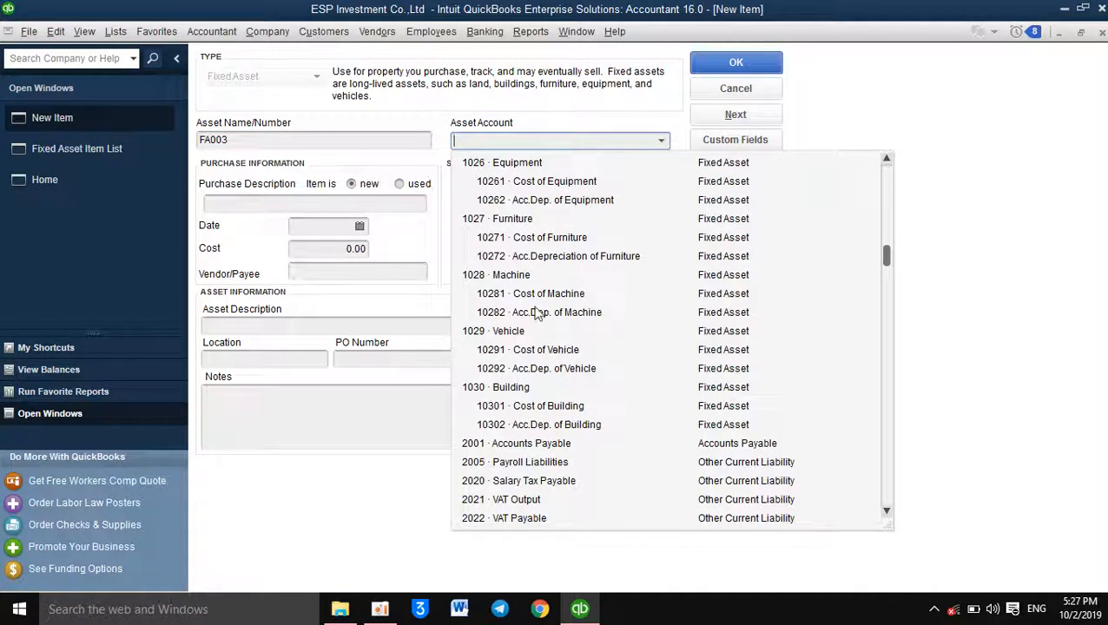
click(564, 294)
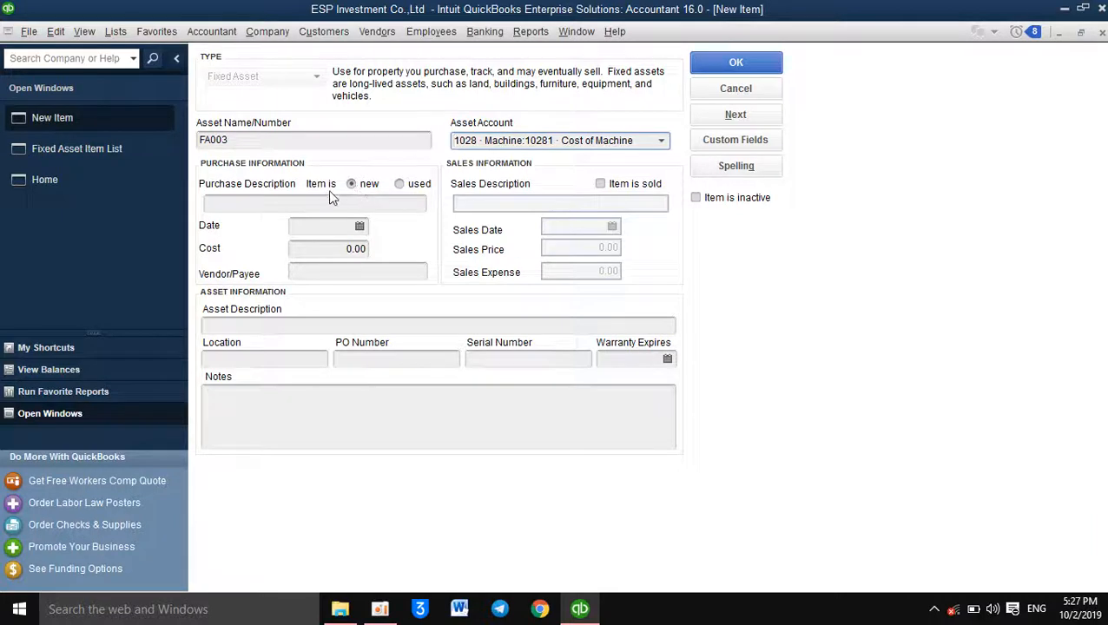
- Keep FA003 marked as new and enter Machines as its purchase description
click(352, 183)
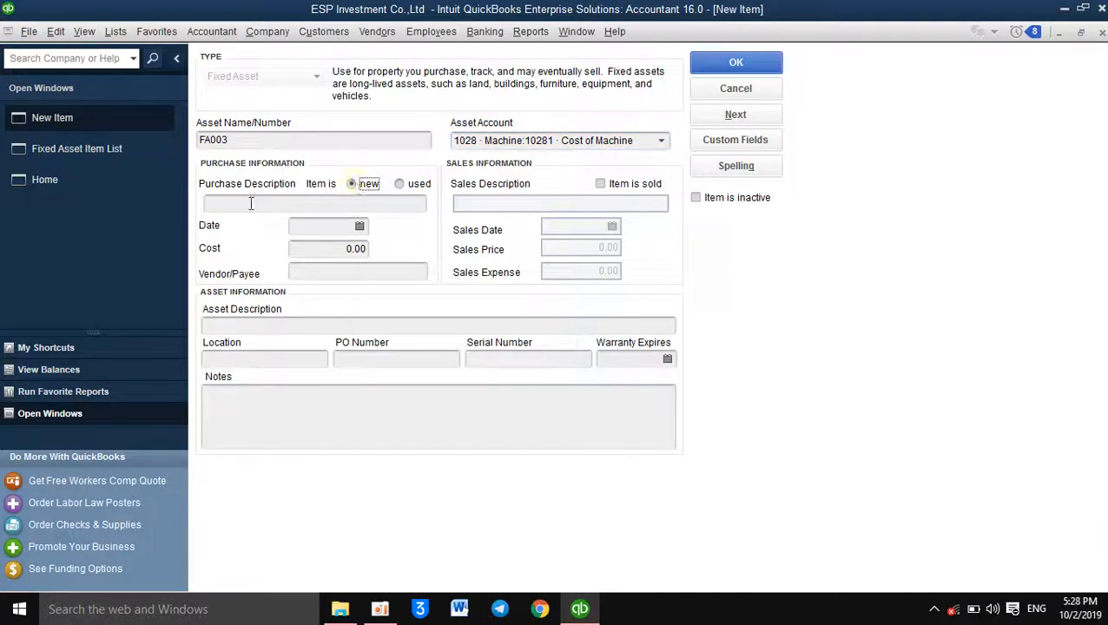
click(251, 203)
text(Ma)
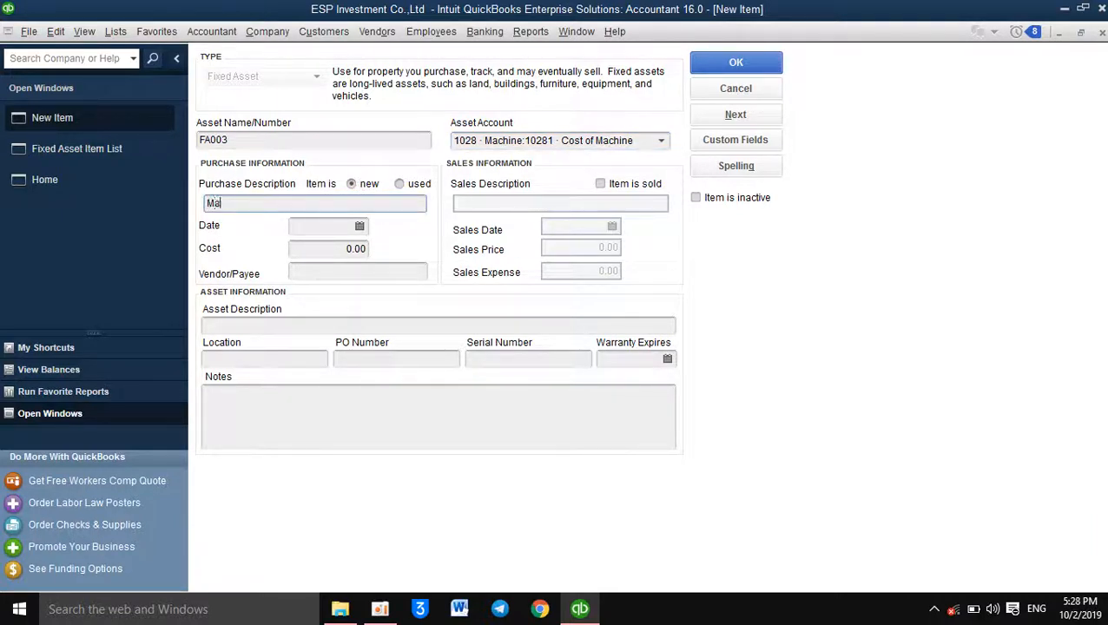
text(chines)
- Set FA003's purchase date to 10/02/2019 and its cost to 5,000.00
click(361, 226)
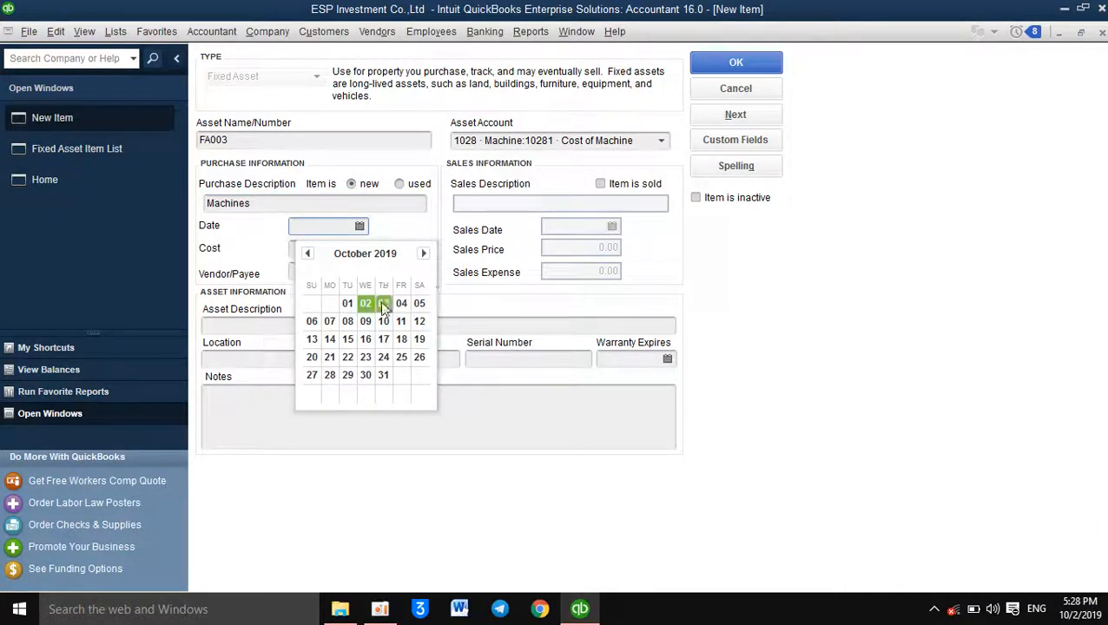
click(368, 306)
click(342, 252)
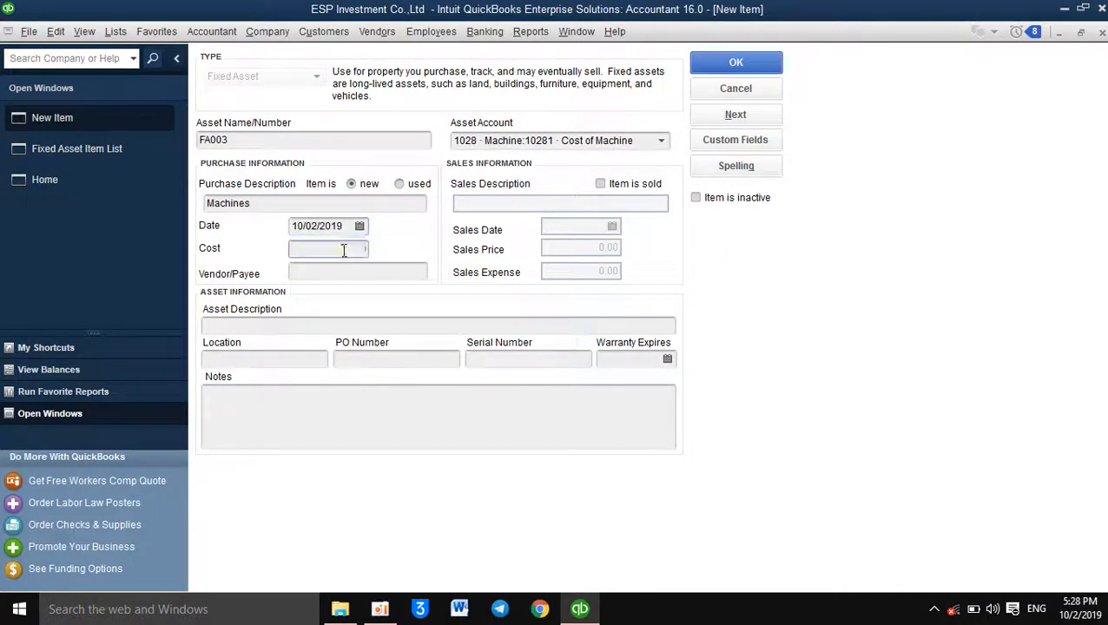
text(5000)
- Enter Machinery Co.,Ltd as the vendor/payee for FA003
click(351, 271)
text(Machinery)
key(BackSpace)
text(t)
key(BackSpace)
text(y)
key(BackSpace)
text(y)
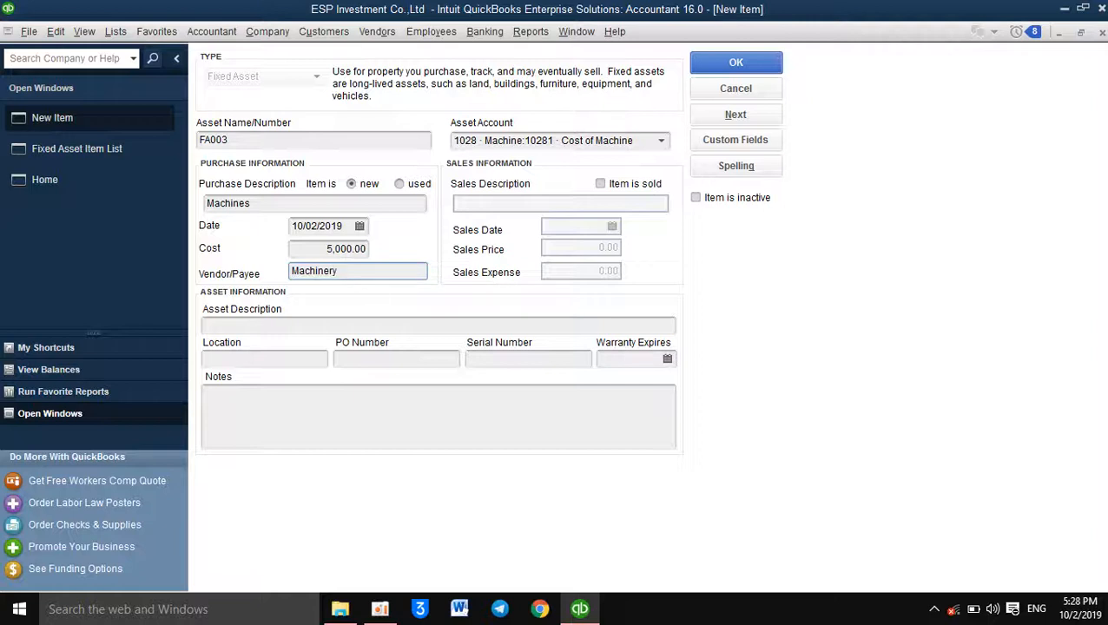
text( Co.,Ltd)
- Mark the FA003 item as sold with a sales date of 10/03/2019
click(601, 185)
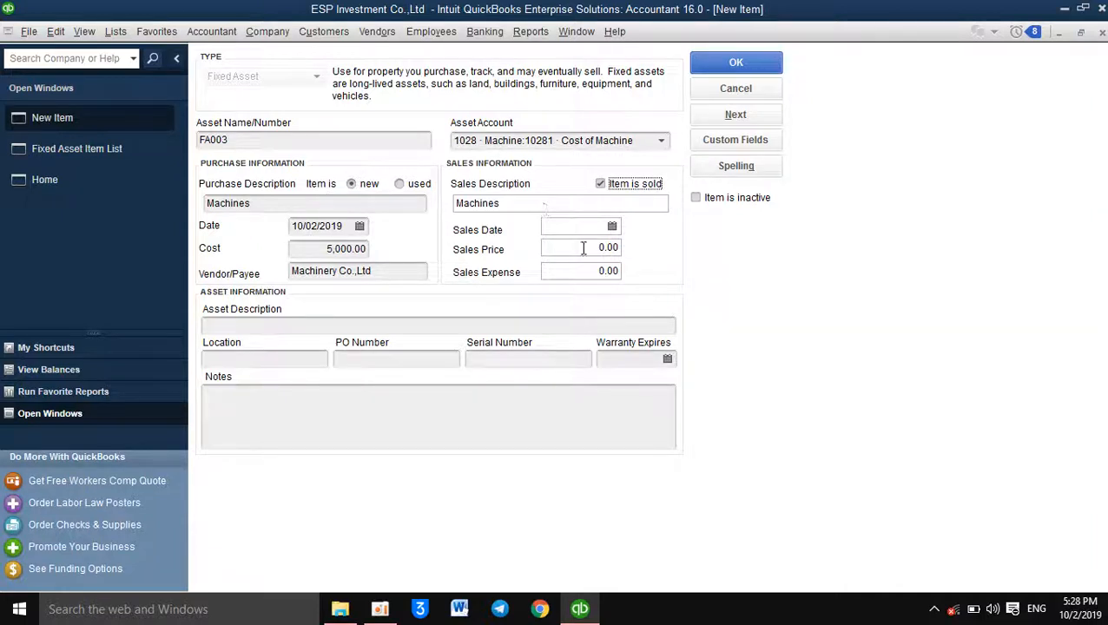
click(612, 227)
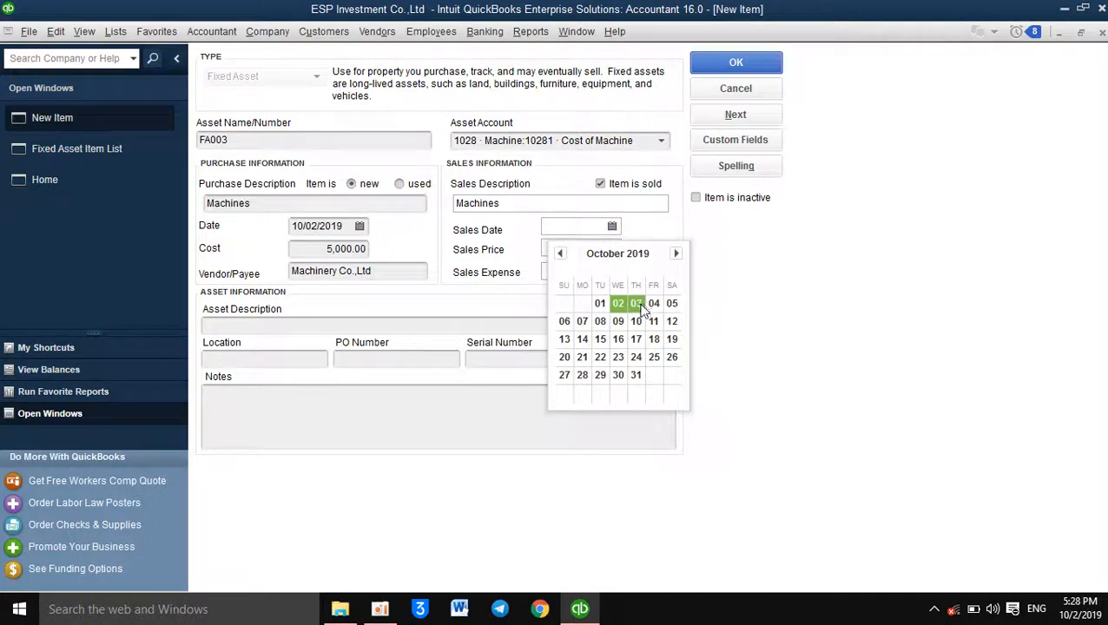
click(639, 303)
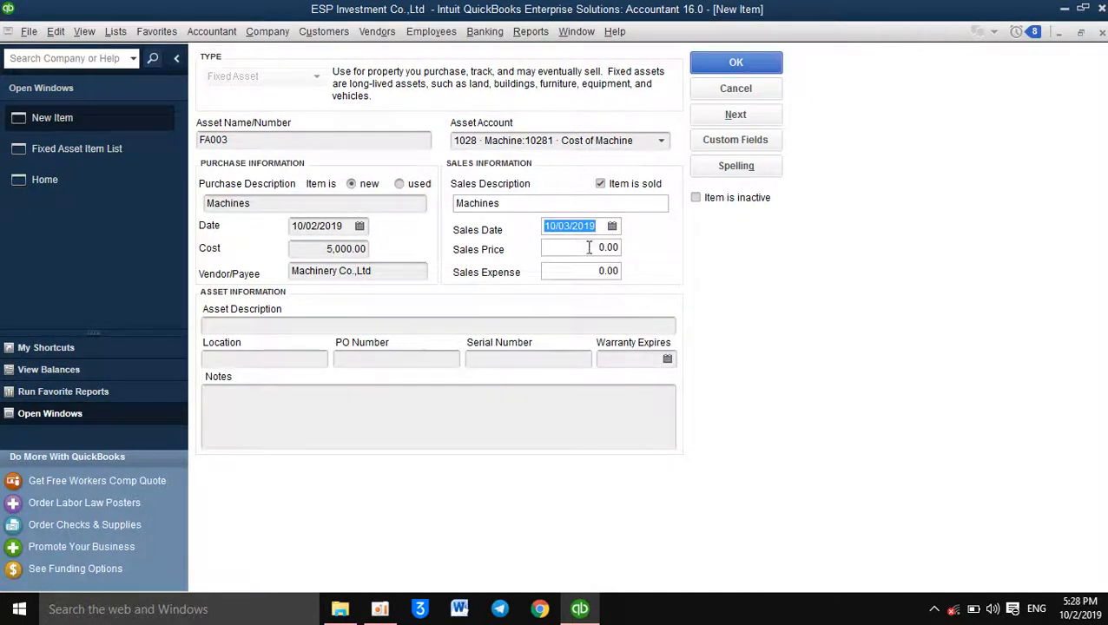
- Set FA003's sales price to 7,000.00 and its sales expense to 50.00
key(Tab)
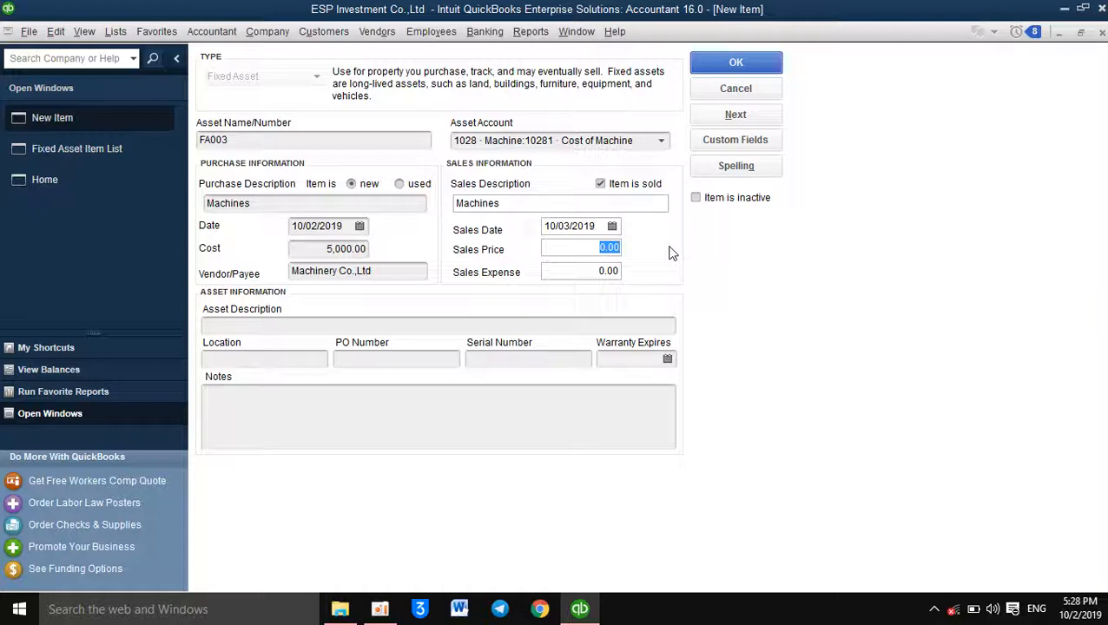
text(7000)
click(589, 270)
text(50)
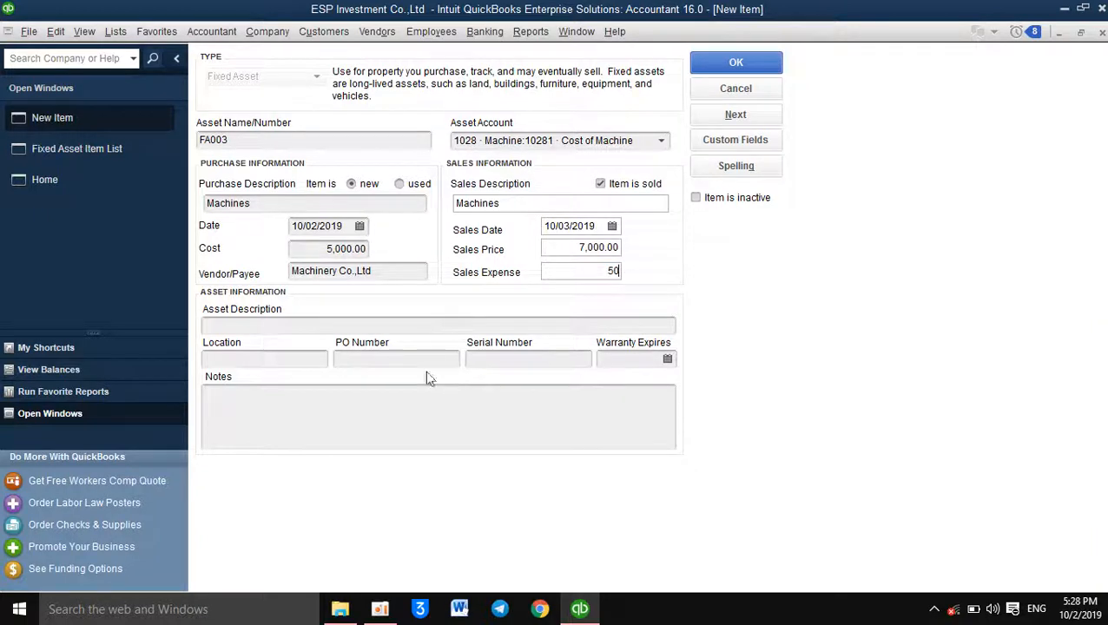
- Enter serial number 168-12-03 and warranty expiry date 10/02/2021 for FA003, and save the item
click(500, 359)
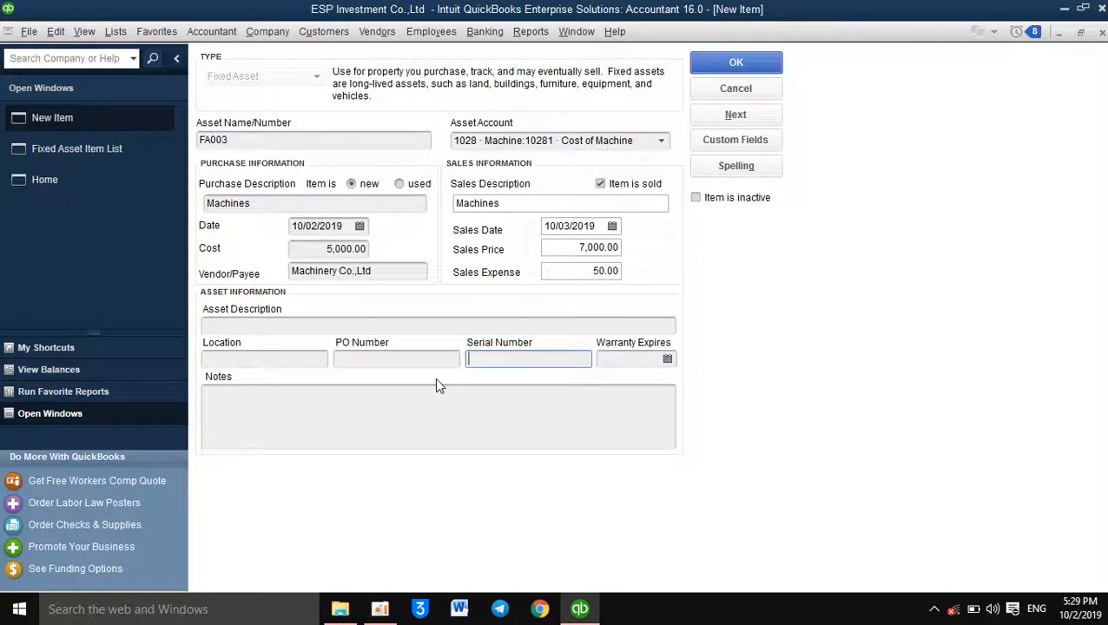
text(168-12-03)
click(668, 360)
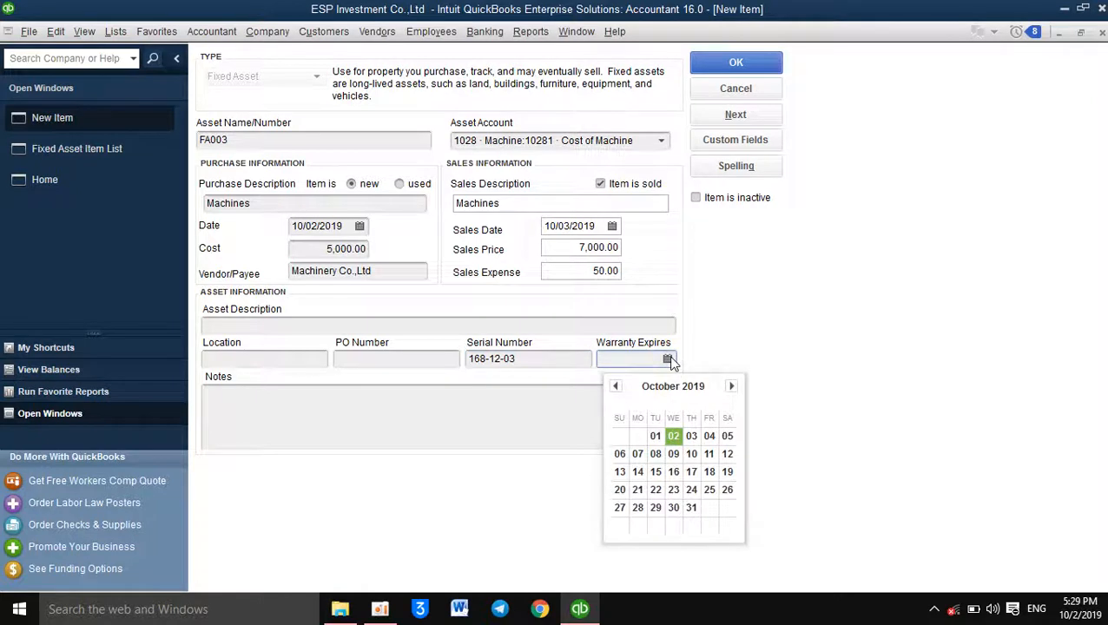
click(673, 436)
click(654, 361)
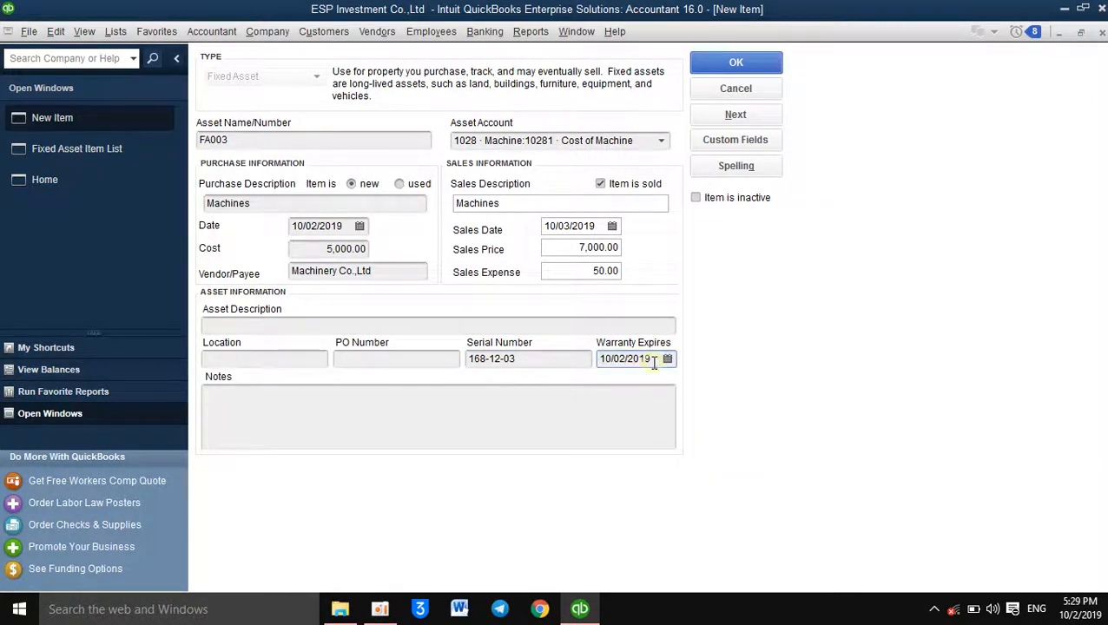
key(BackSpace)
key(BackSpace)
text(21)
click(748, 61)
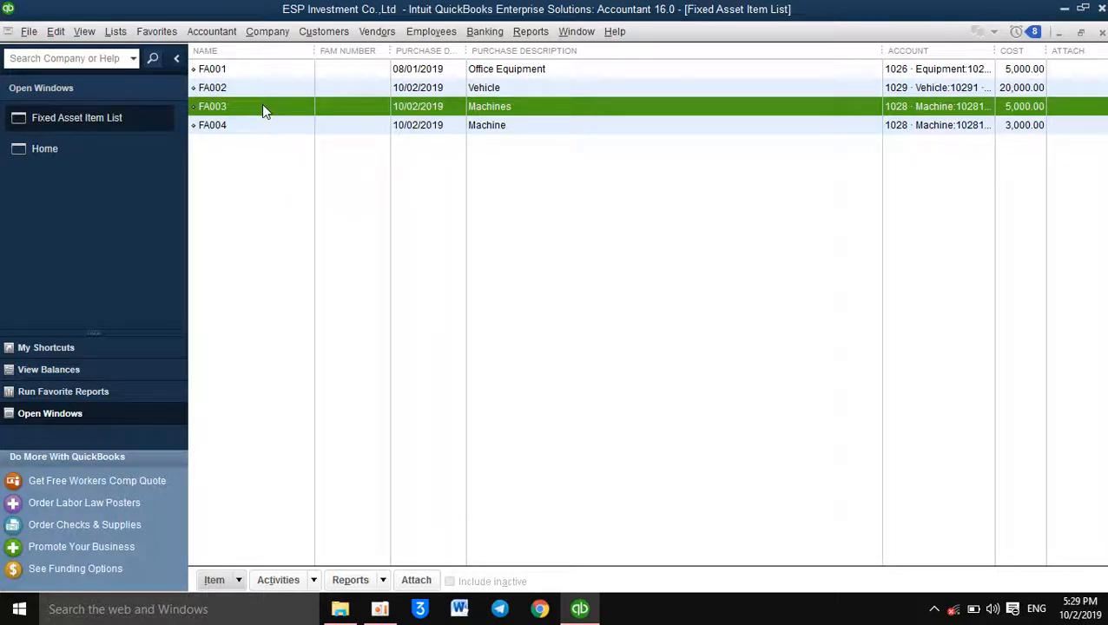
- Open the FA004 item for editing, mark it as new and set its cost to 6,000.00
click(229, 131)
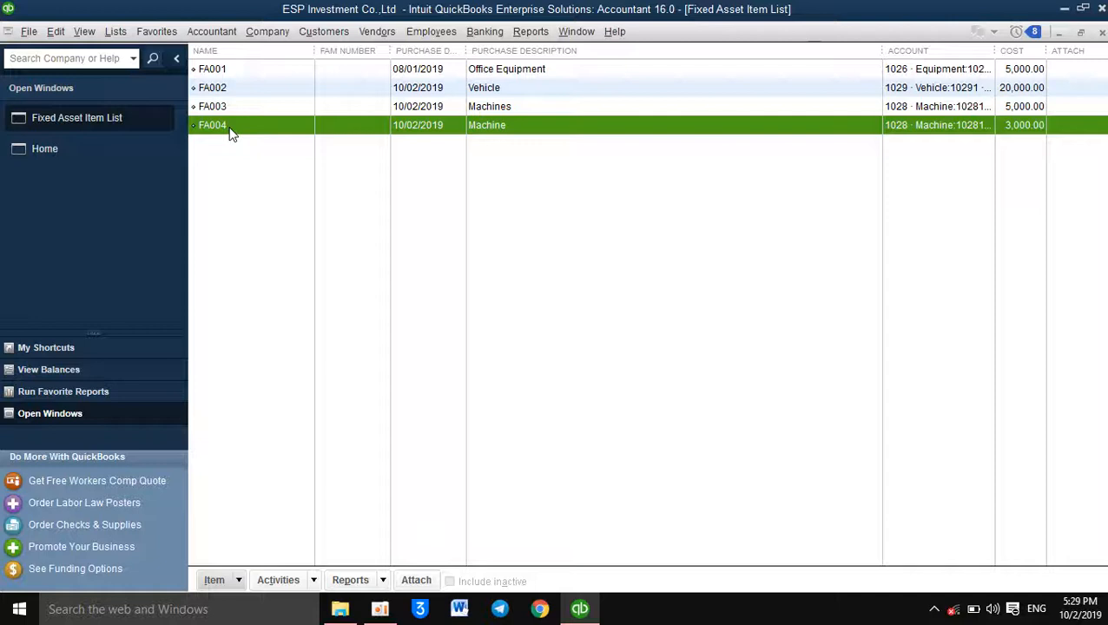
right_click(231, 132)
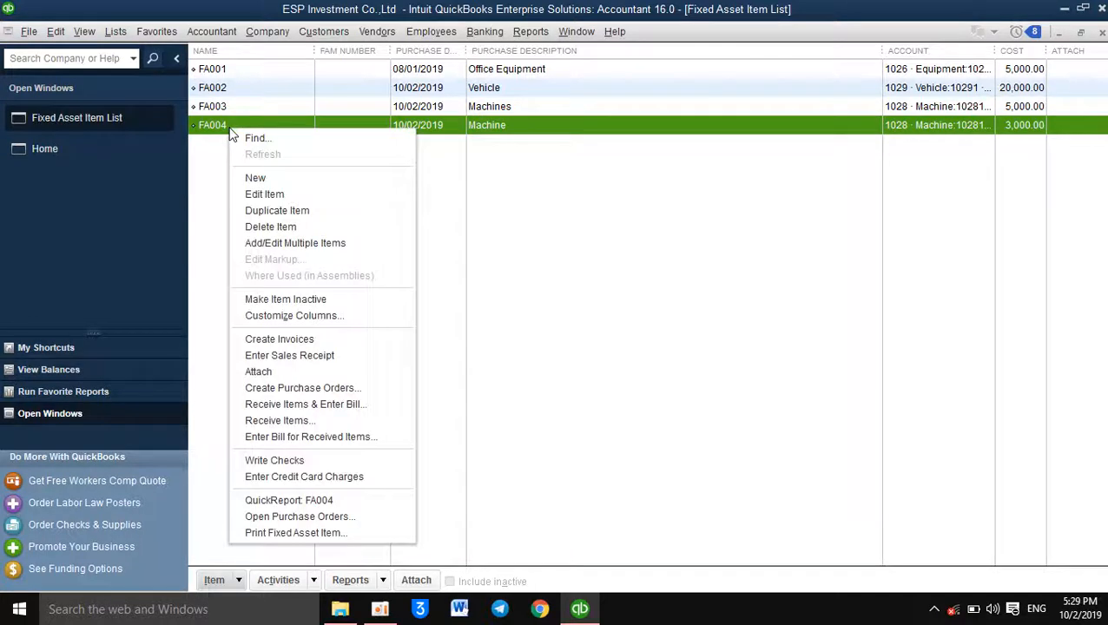
click(236, 196)
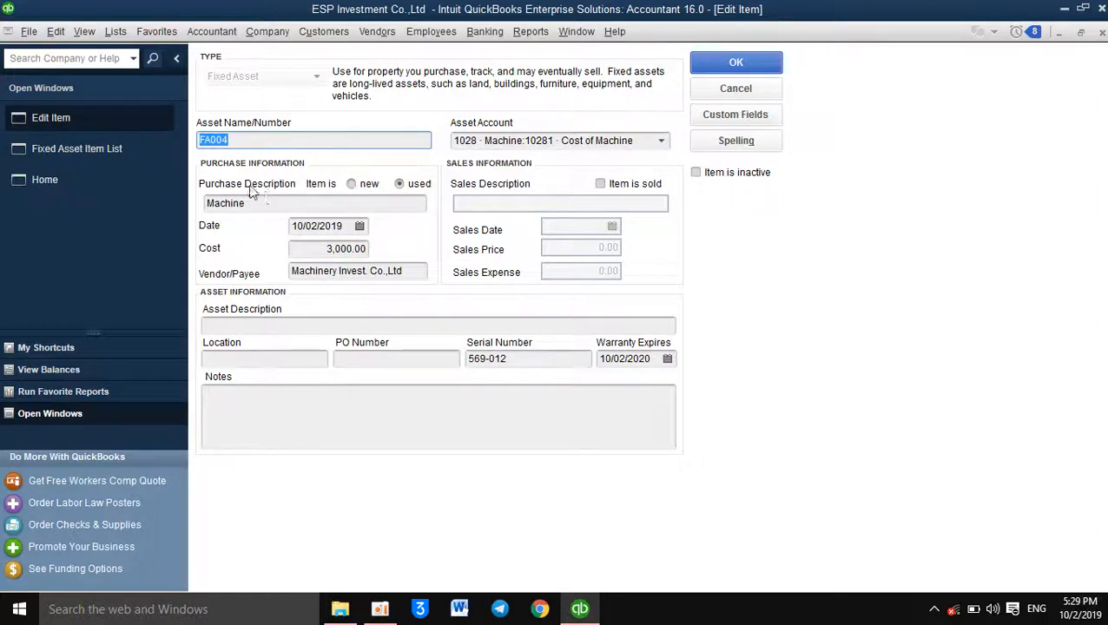
click(352, 187)
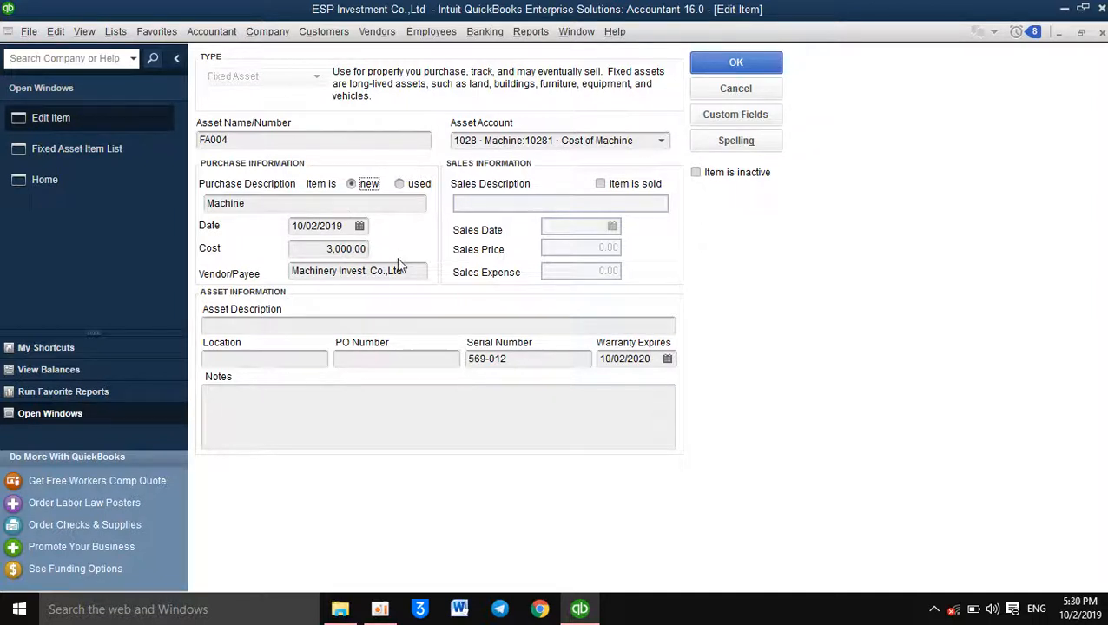
click(330, 250)
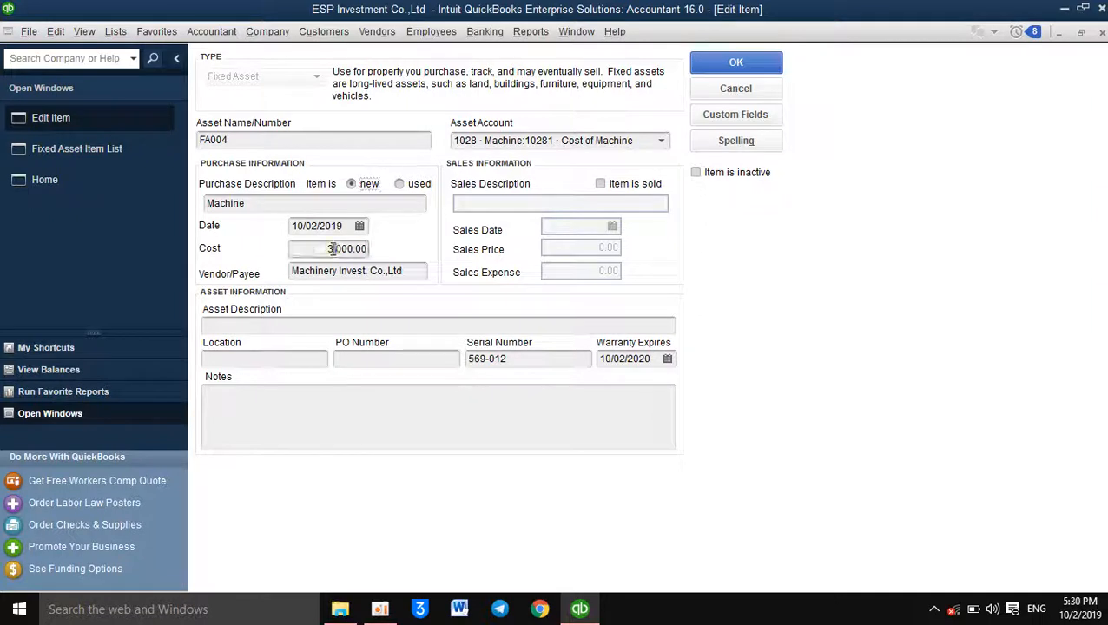
key(BackSpace)
key(BackSpace)
text(5,)
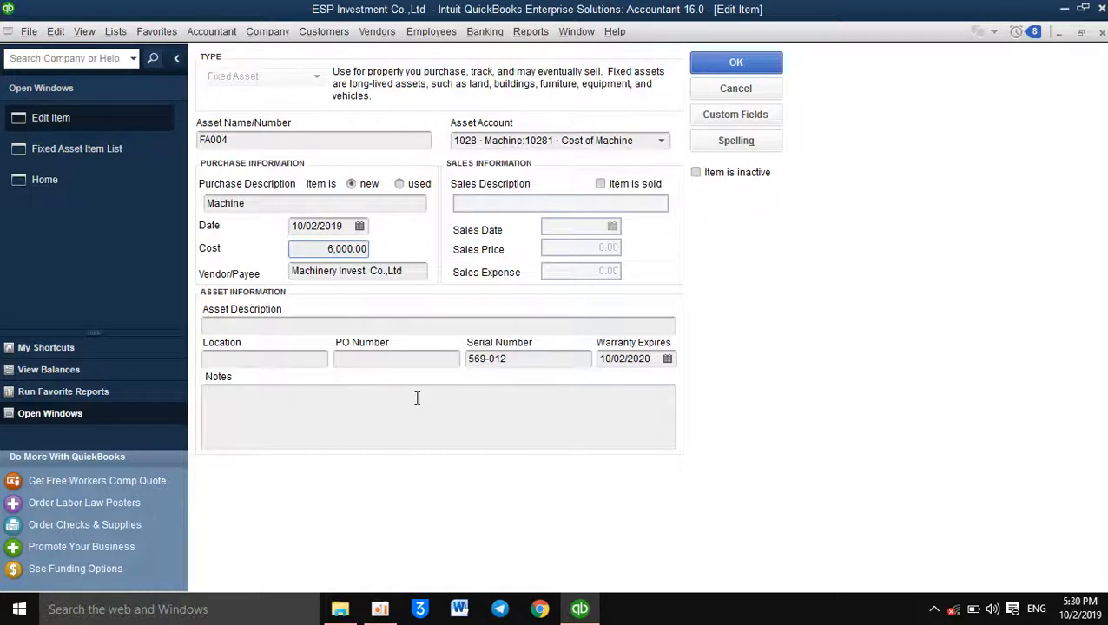
- Change FA004's serial number to 569-012-1 and save the item
click(507, 359)
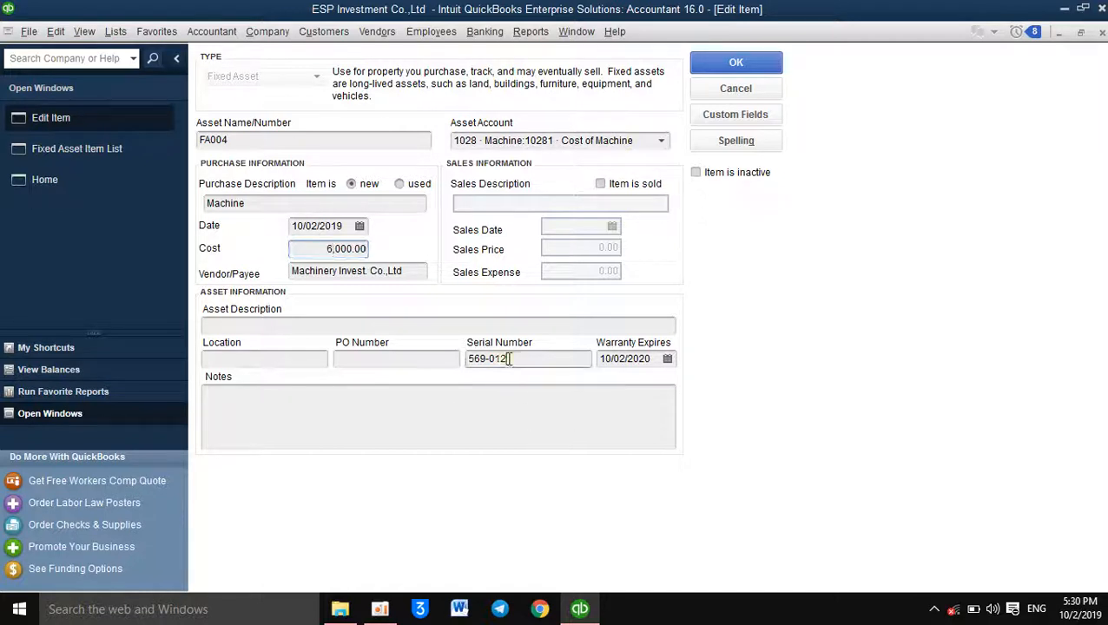
text(569-012-1)
click(738, 64)
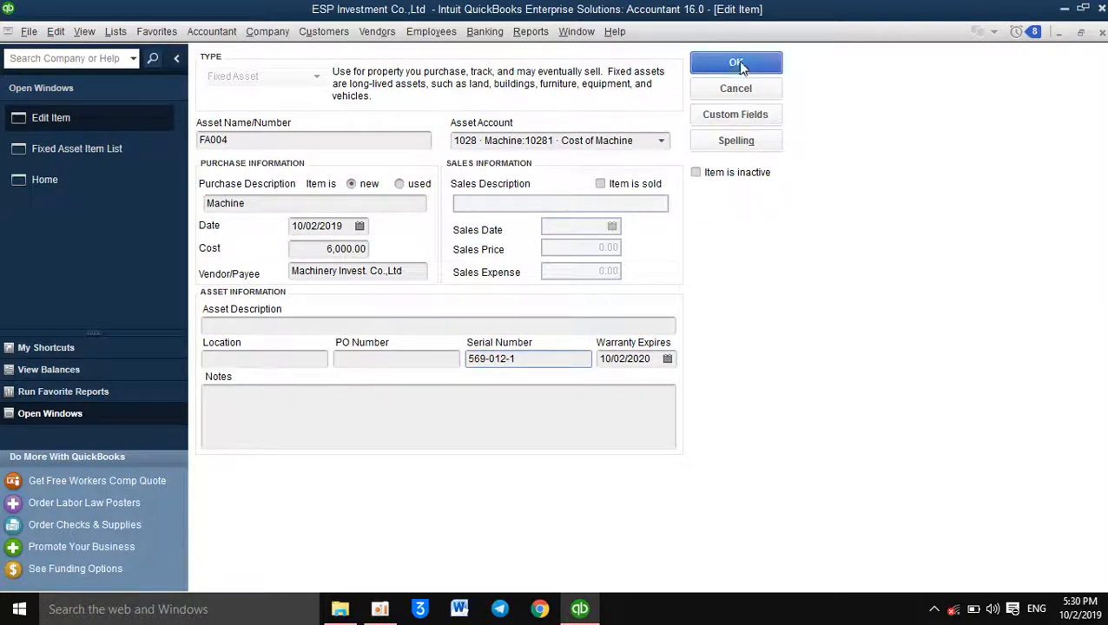
click(737, 63)
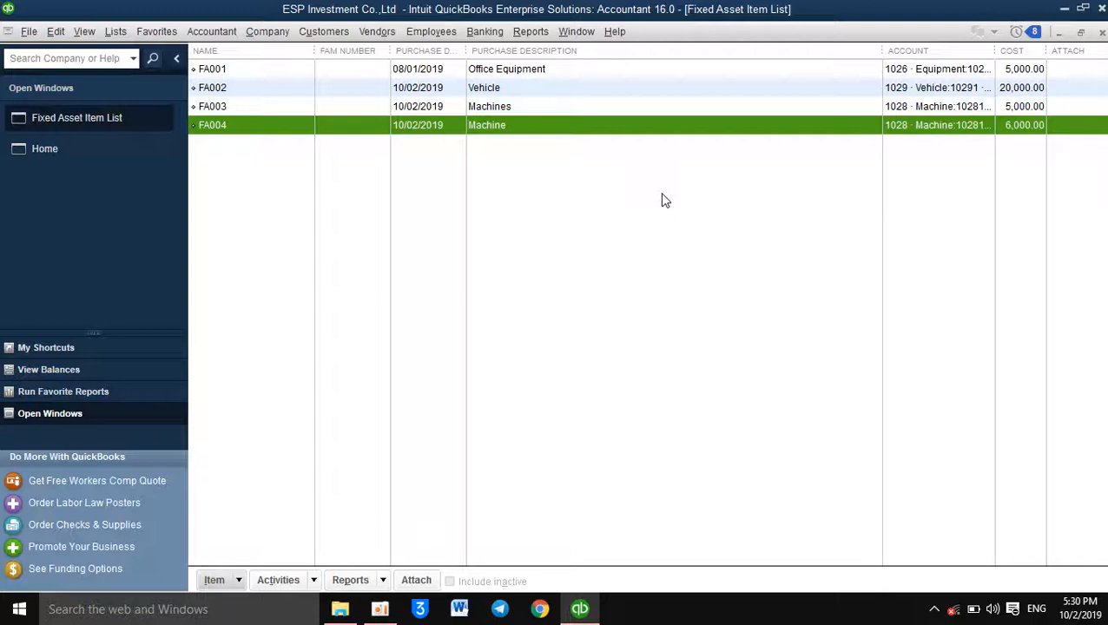
click(339, 244)
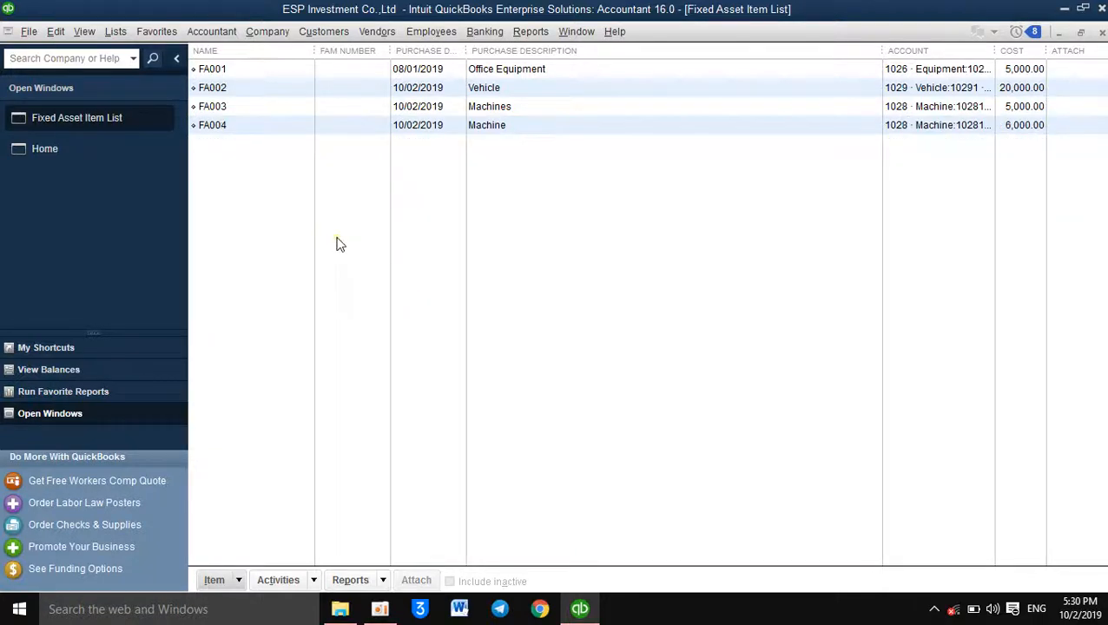
click(241, 110)
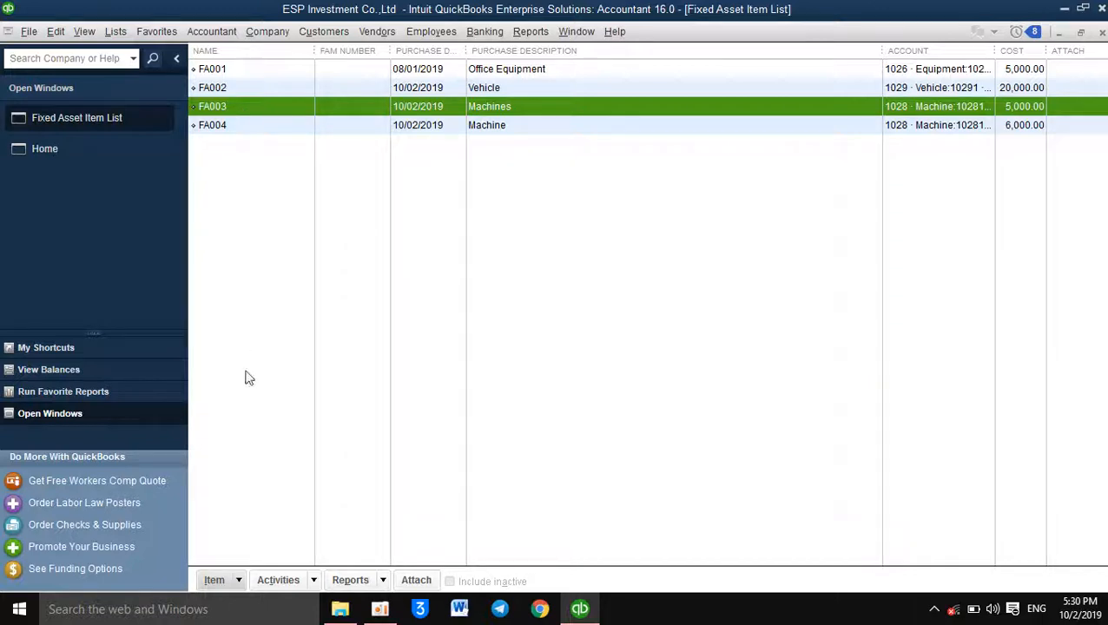
click(251, 420)
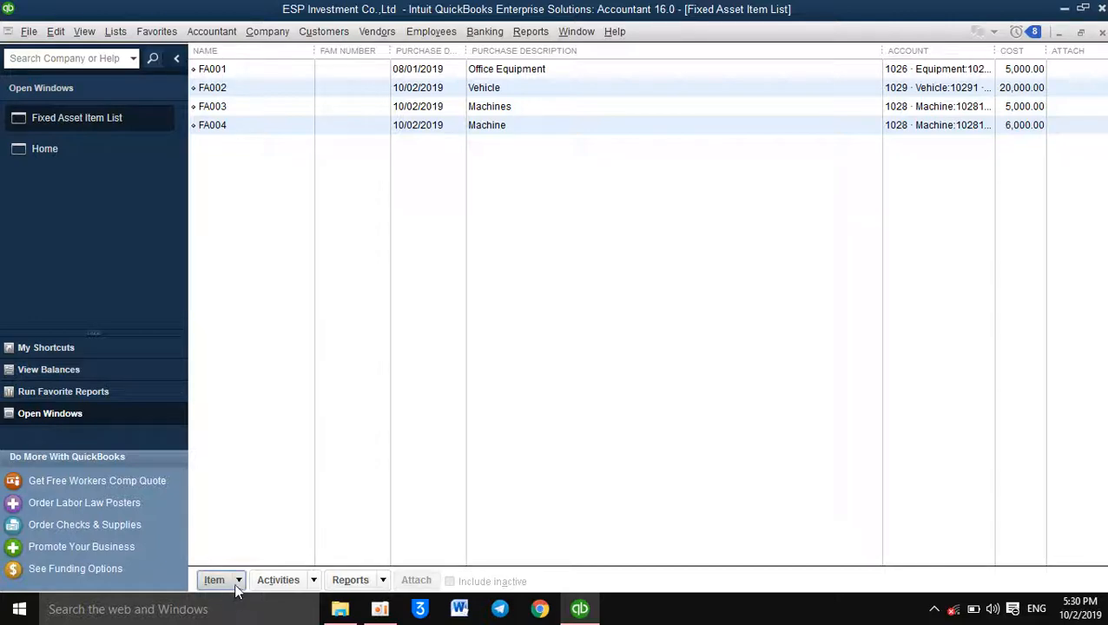
- Start a new fixed asset item named FA005 and assign it to the 1028 · Machine asset account
click(232, 588)
click(252, 382)
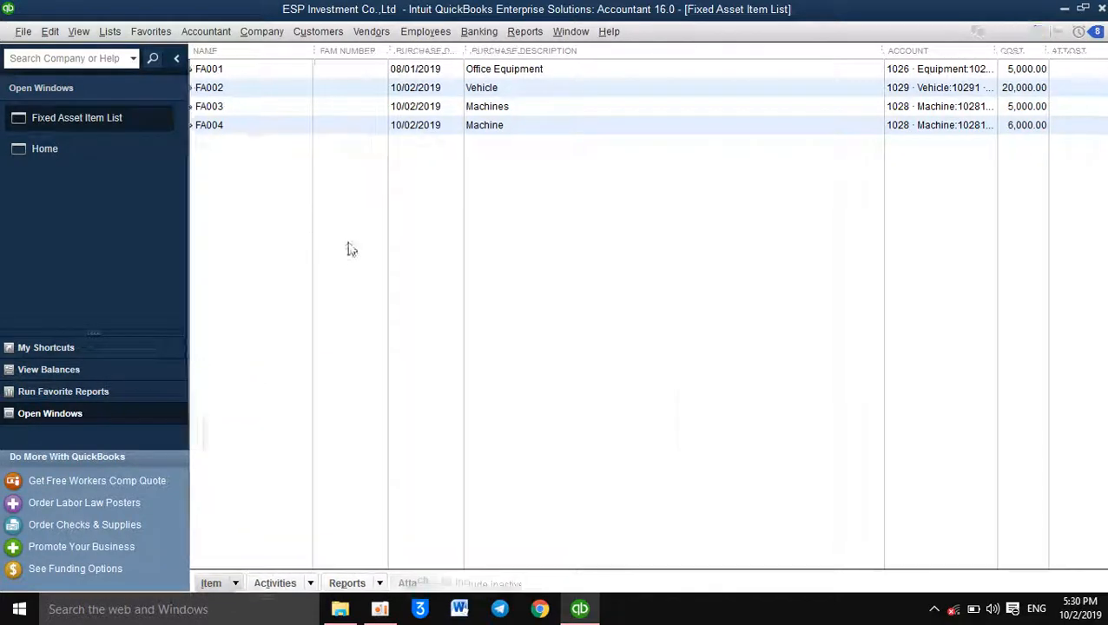
text(Fa)
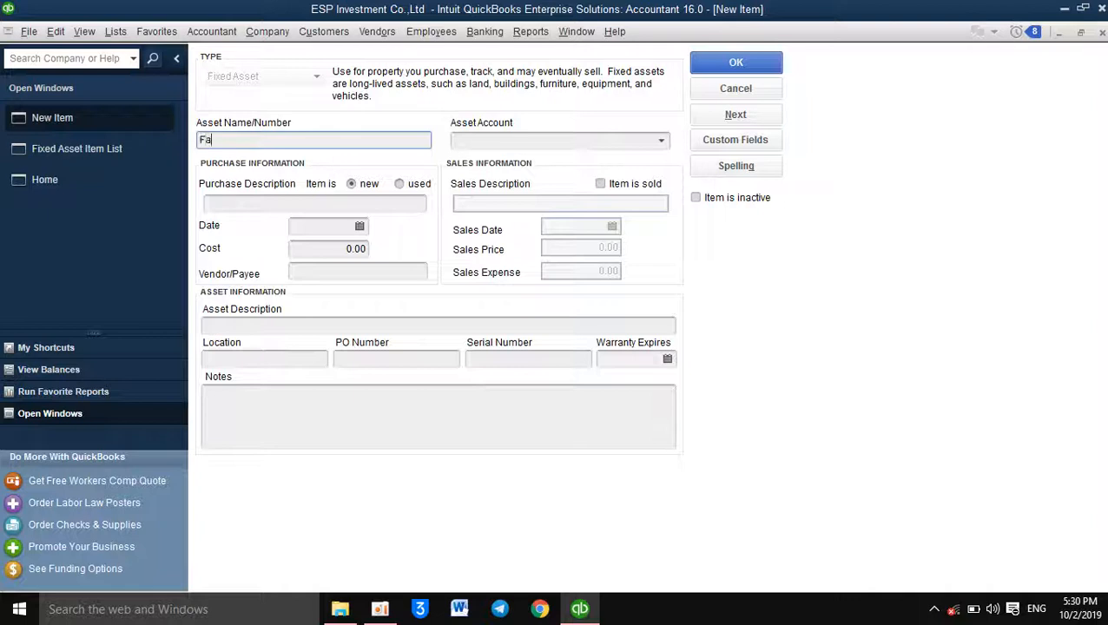
text(A000)
key(BackSpace)
text(5)
click(662, 141)
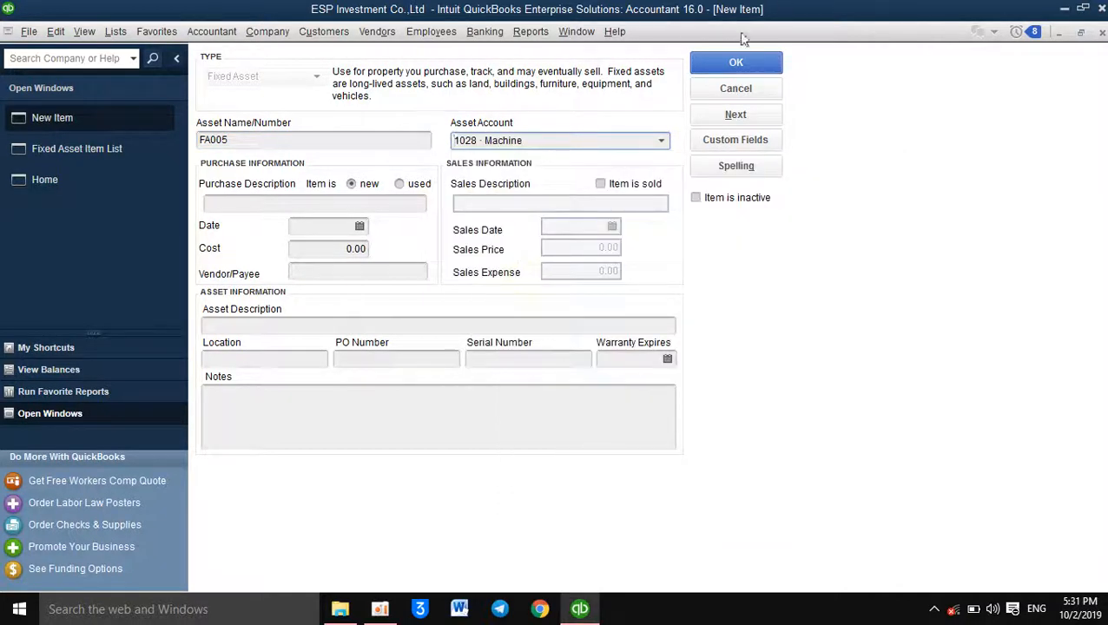
- Enter Machine as FA005's purchase description with purchase date 10/02/2019 and cost 500, and save the item
click(726, 58)
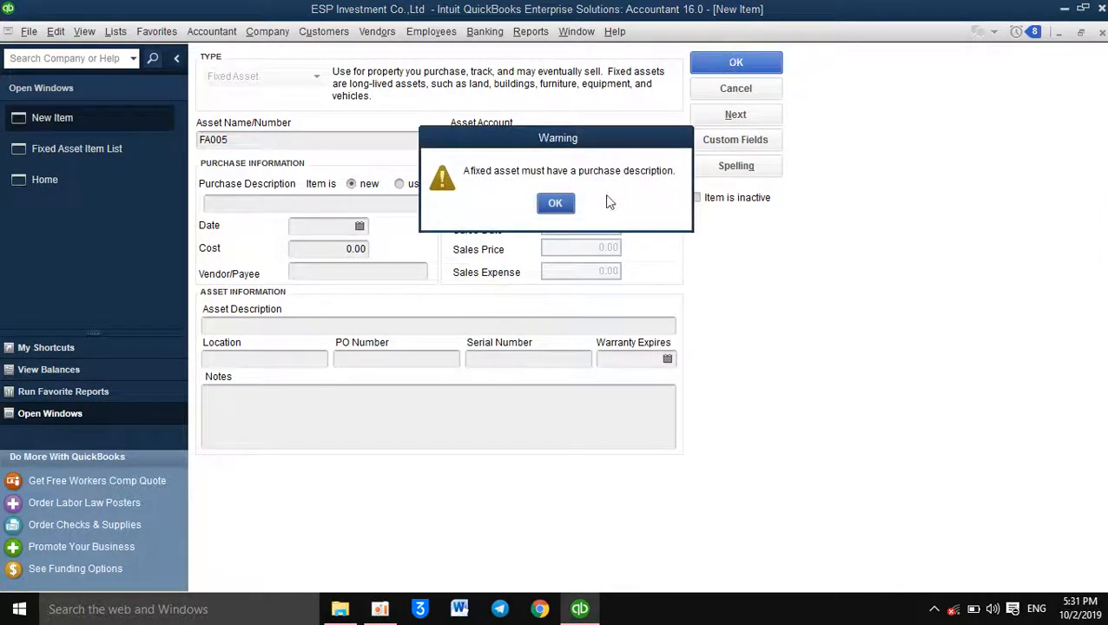
click(555, 204)
text(Machine)
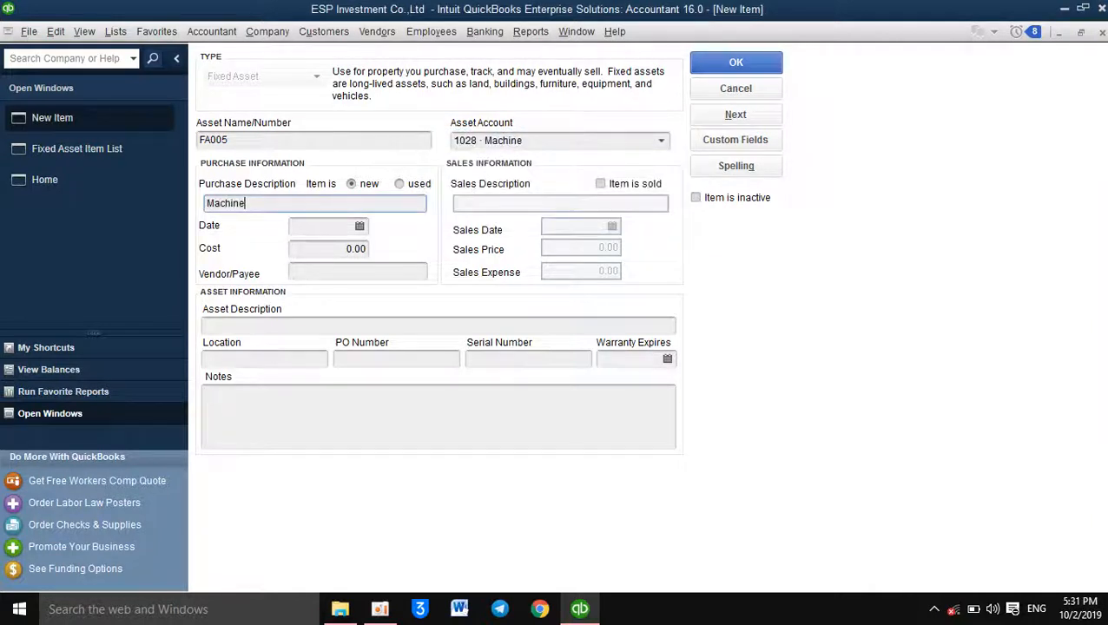
click(358, 226)
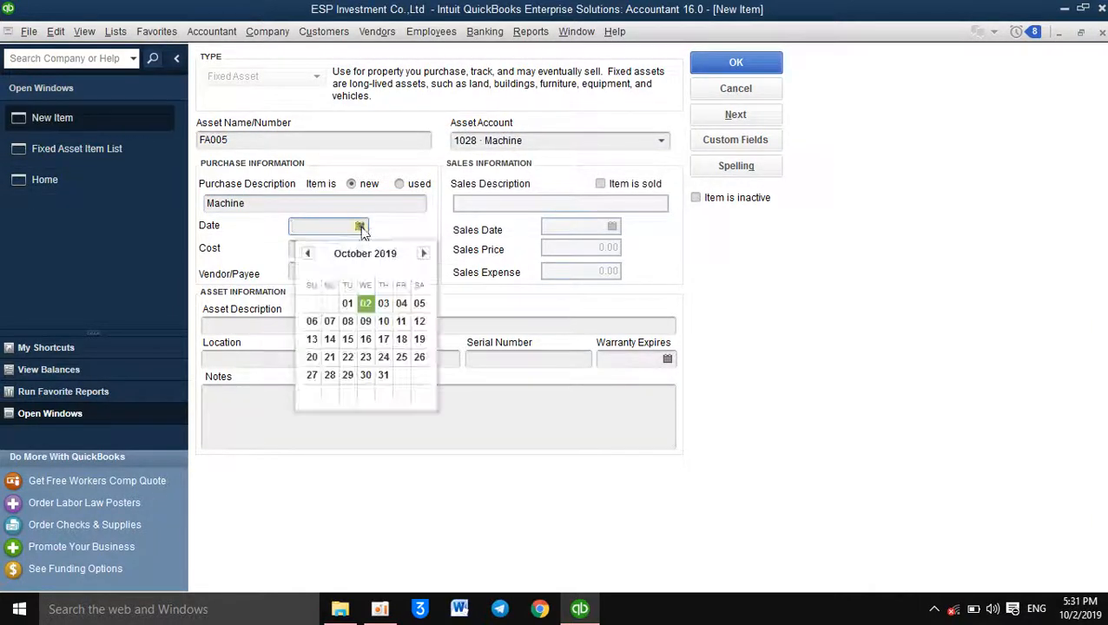
click(364, 303)
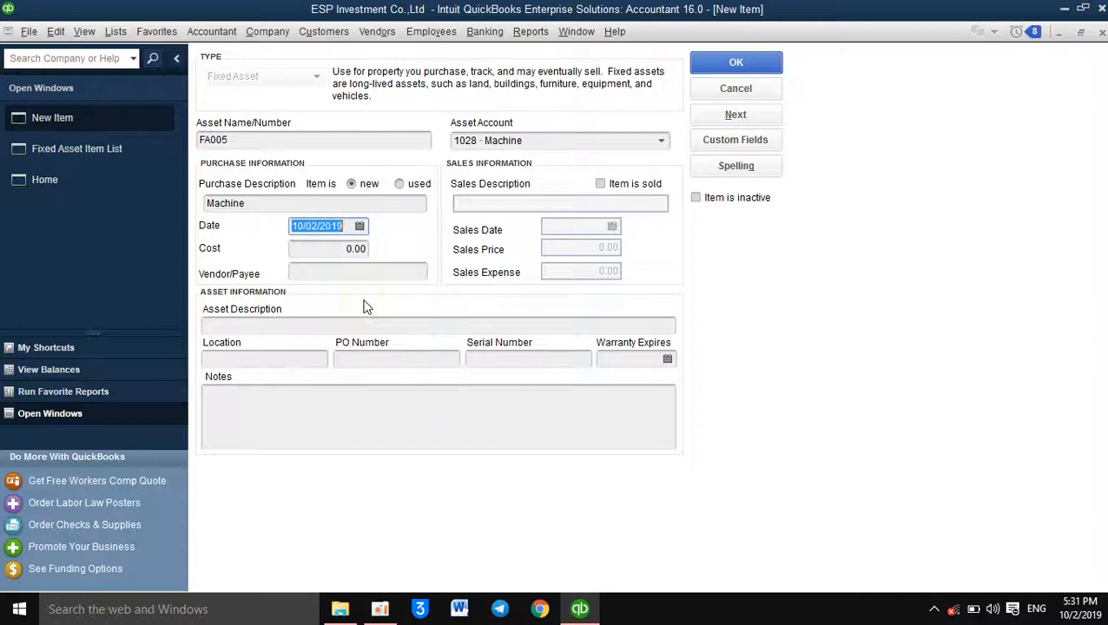
click(341, 249)
text(500)
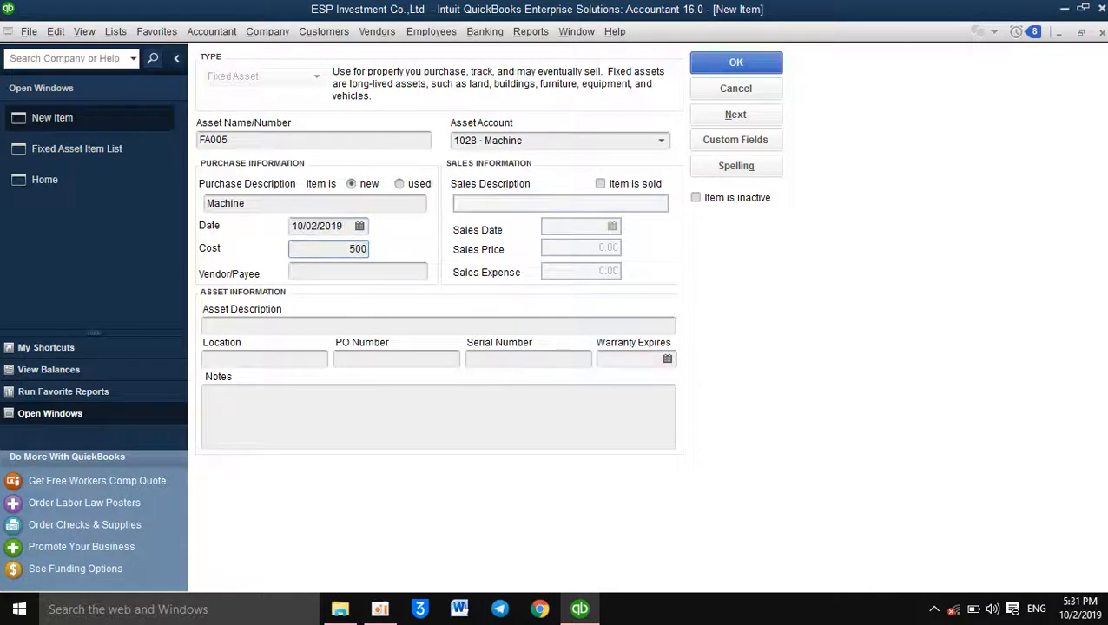
click(763, 64)
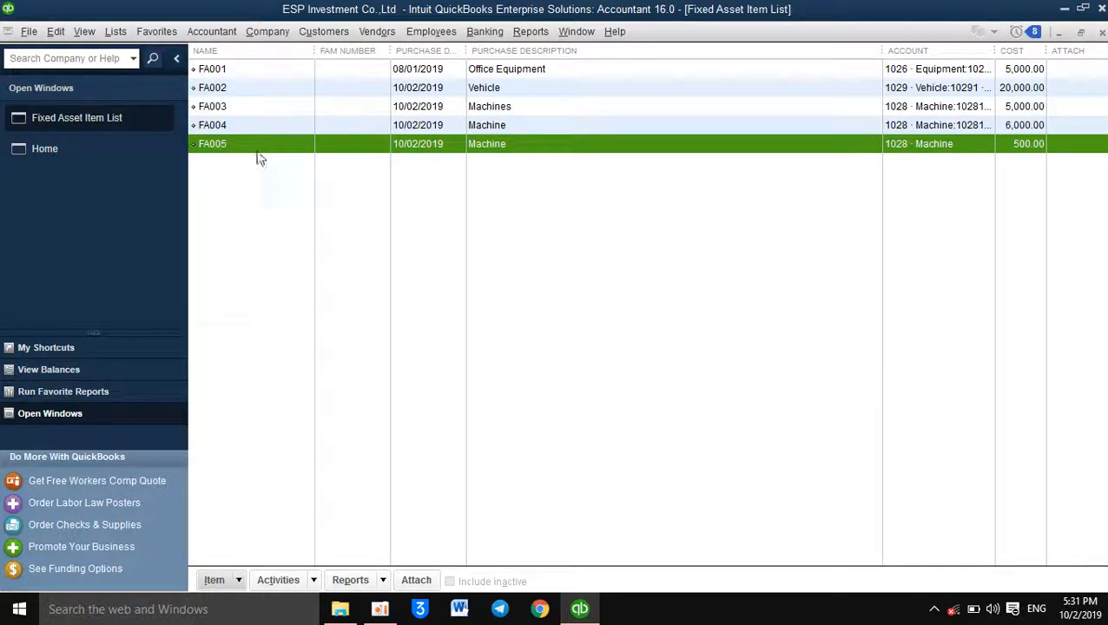
- Delete the FA005 item from the Fixed Asset Item List
click(259, 181)
click(228, 150)
right_click(230, 152)
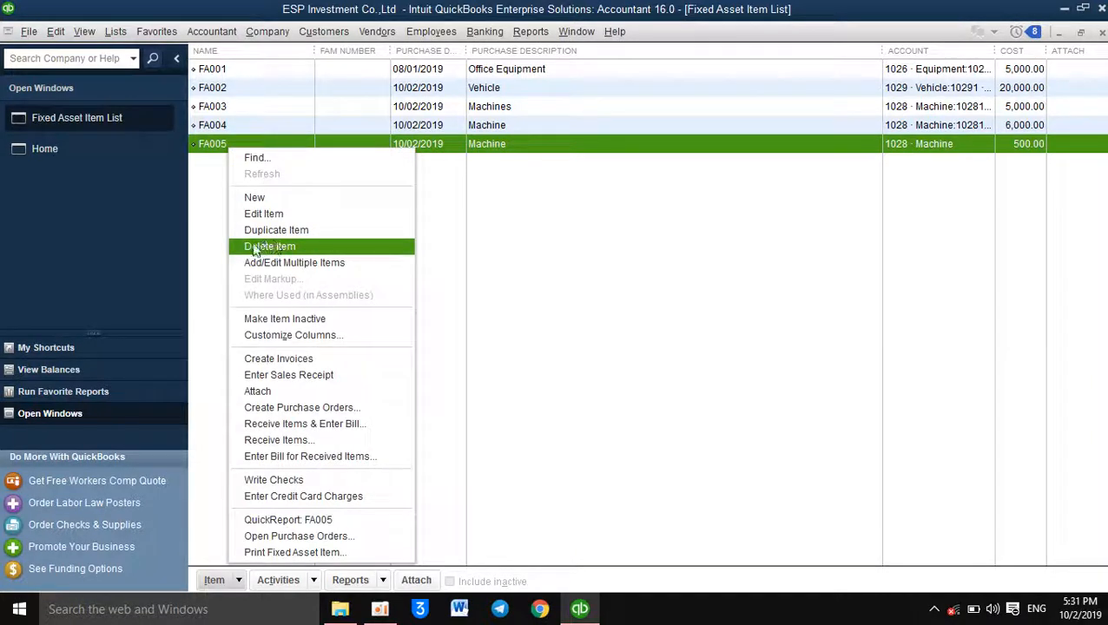
click(212, 179)
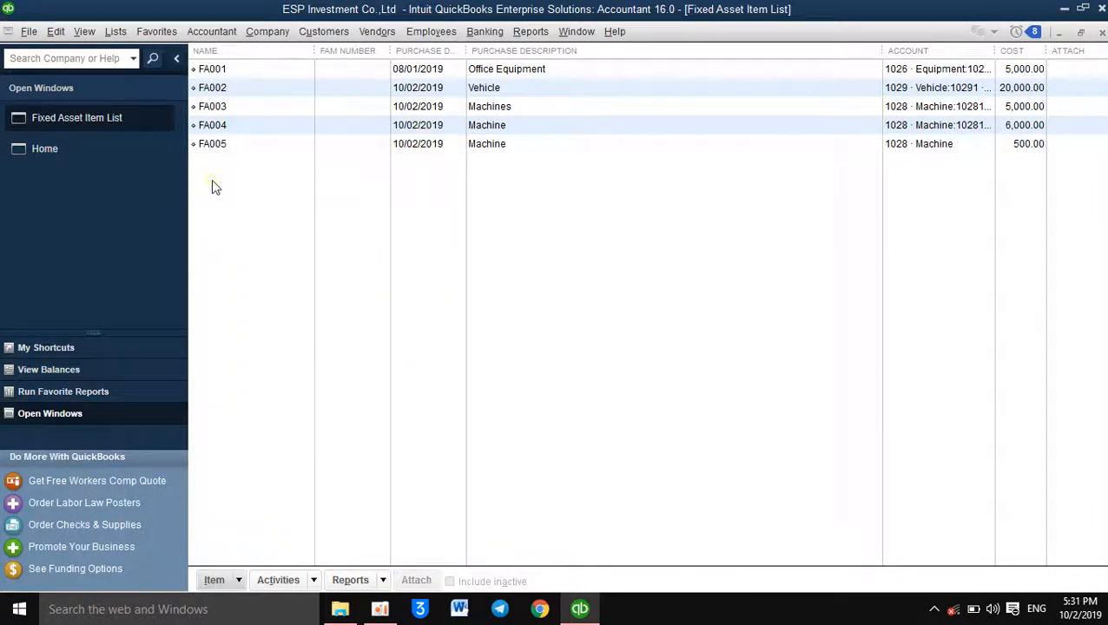
click(215, 147)
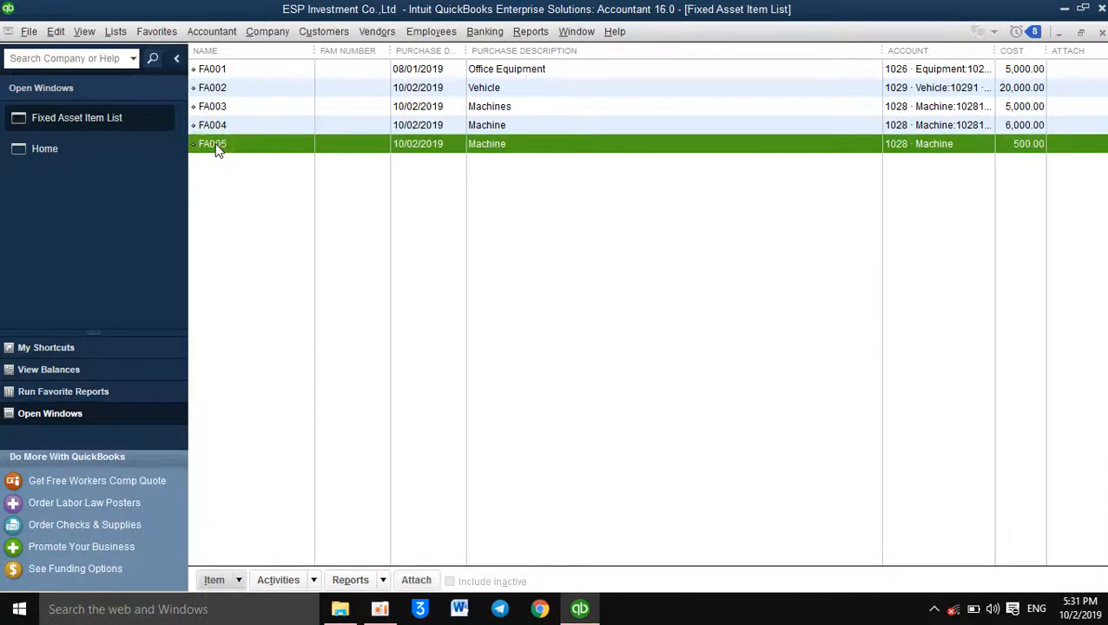
right_click(295, 148)
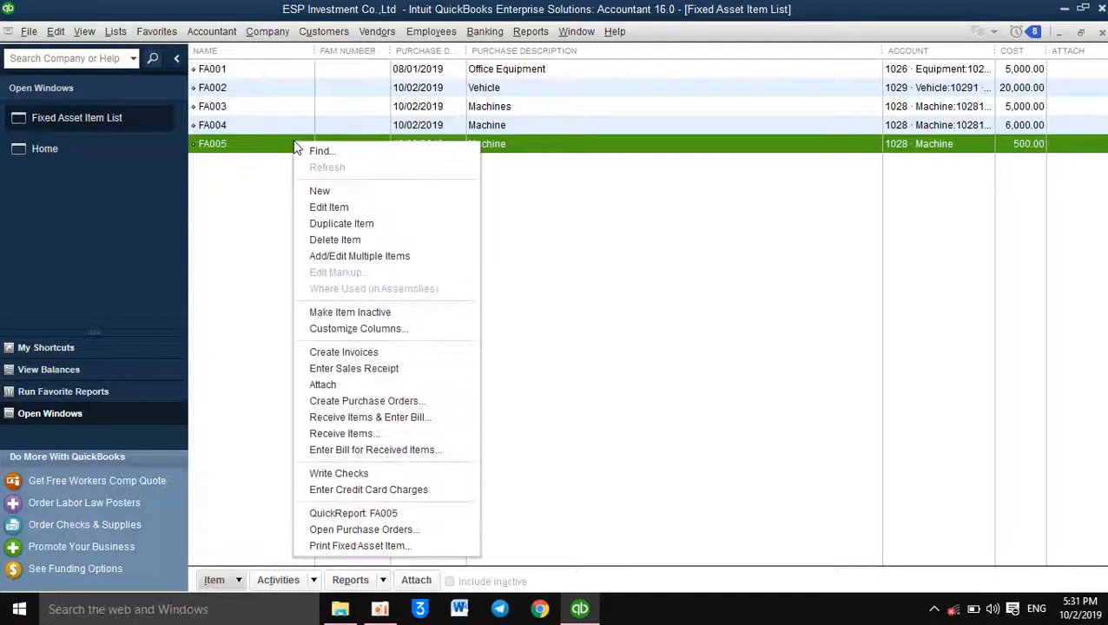
click(297, 244)
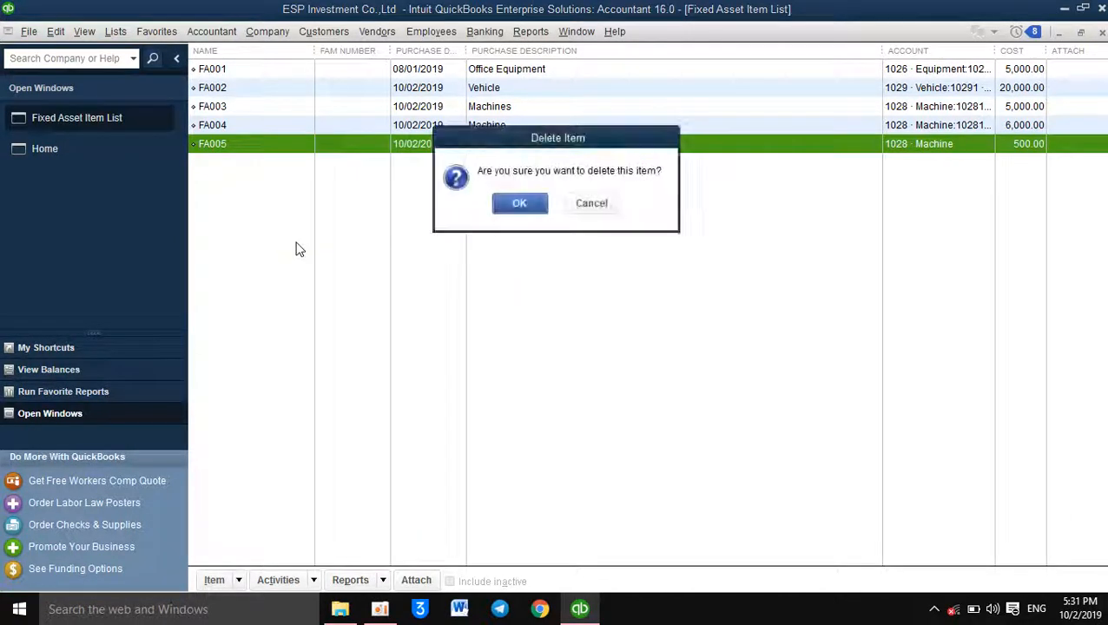
click(504, 208)
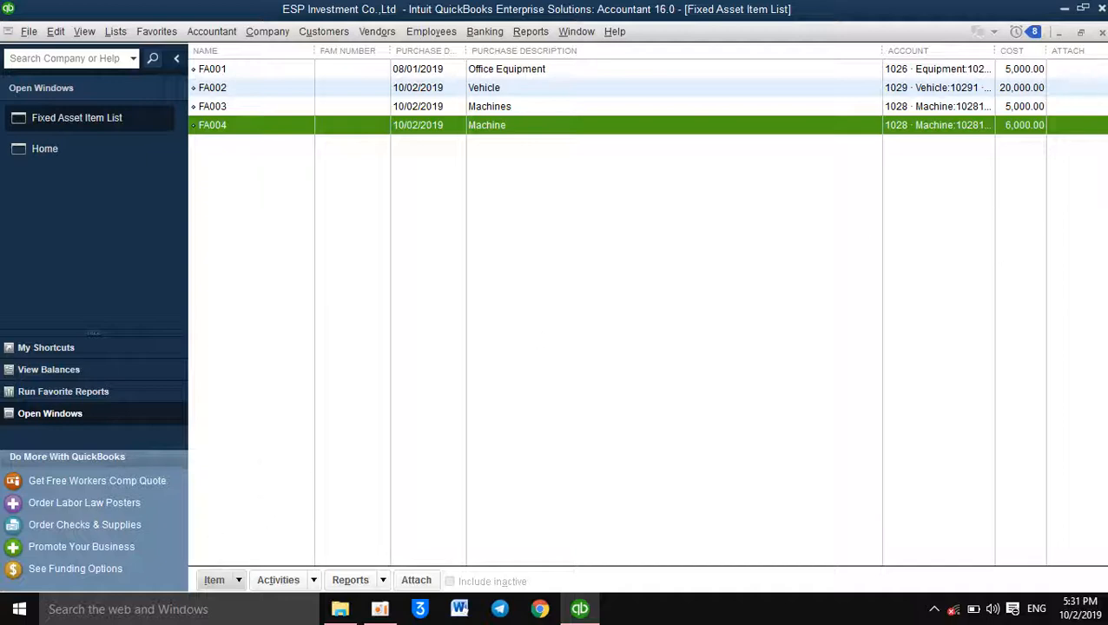
- Close the Fixed Asset Item List and minimize the program window
click(1101, 33)
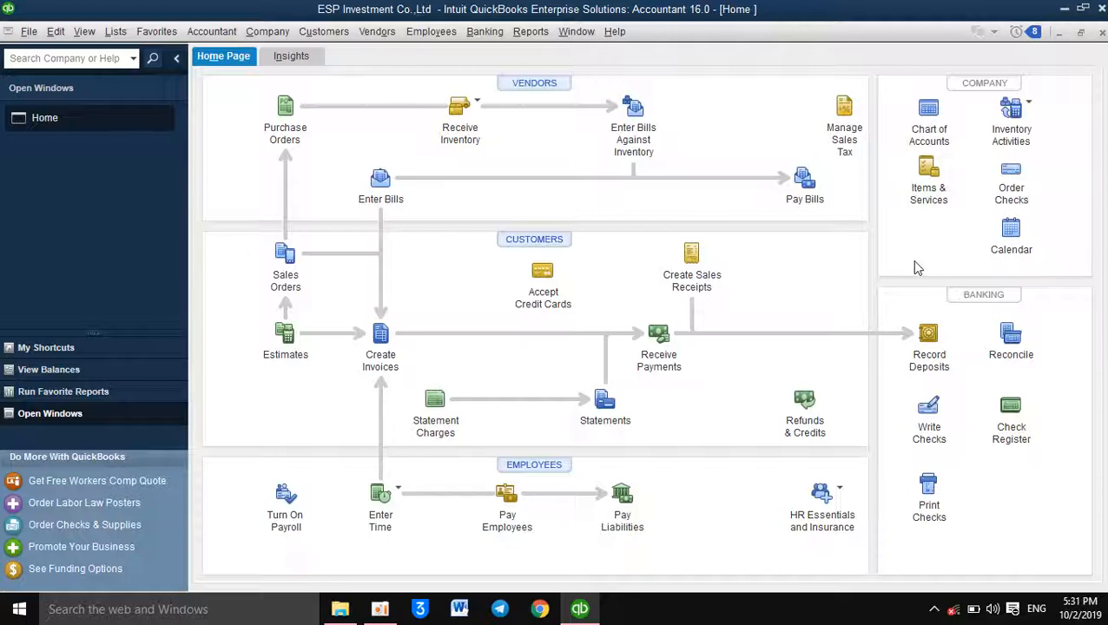
click(1064, 9)
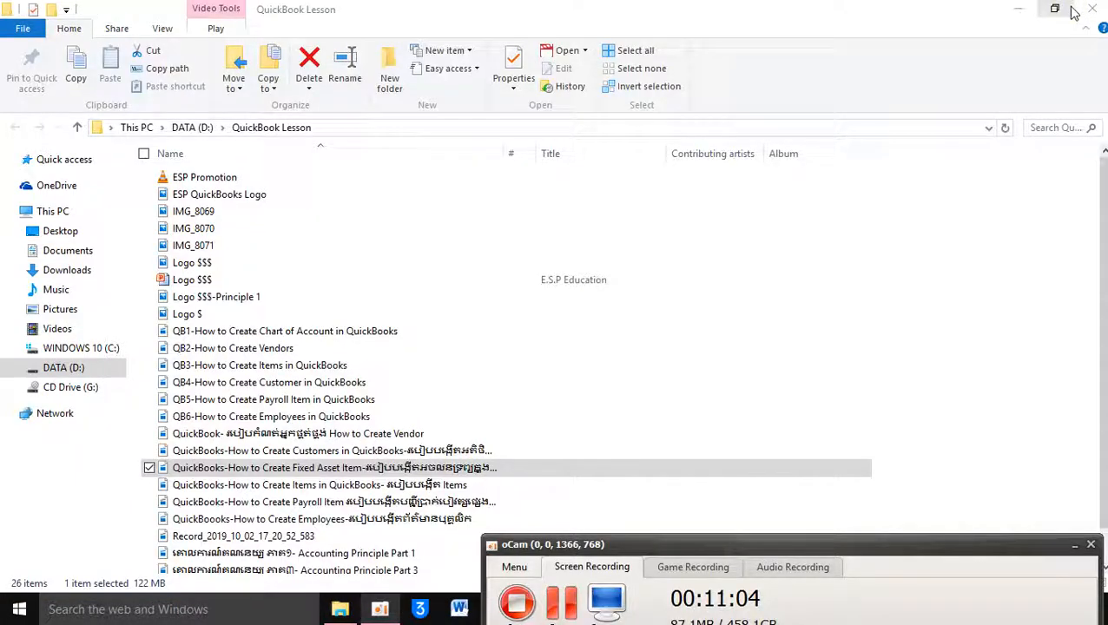
click(1093, 9)
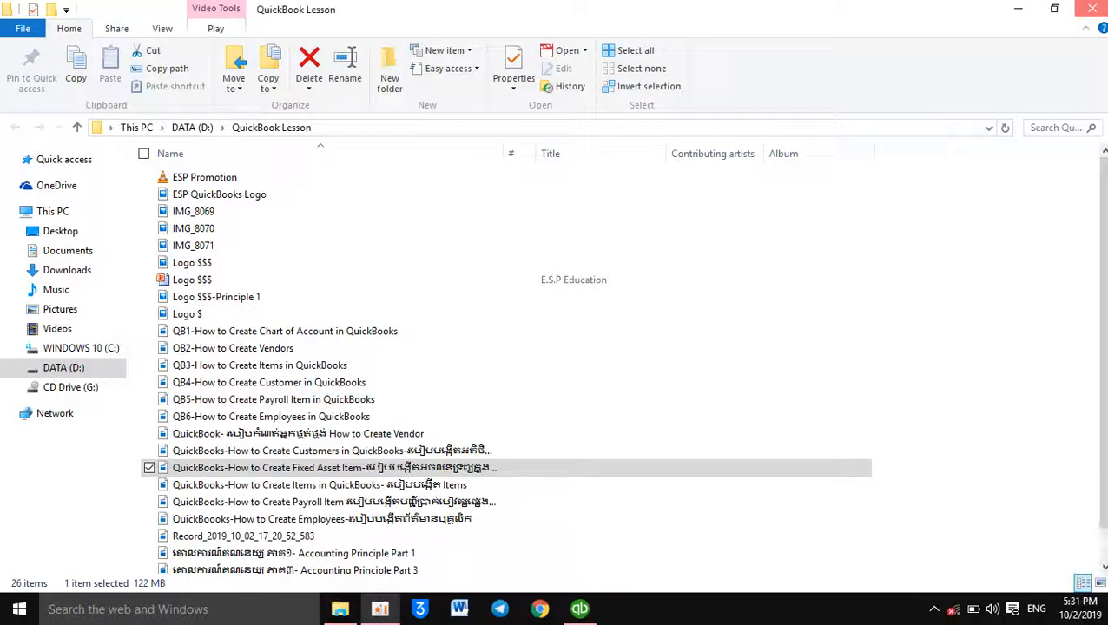
key(super+e)
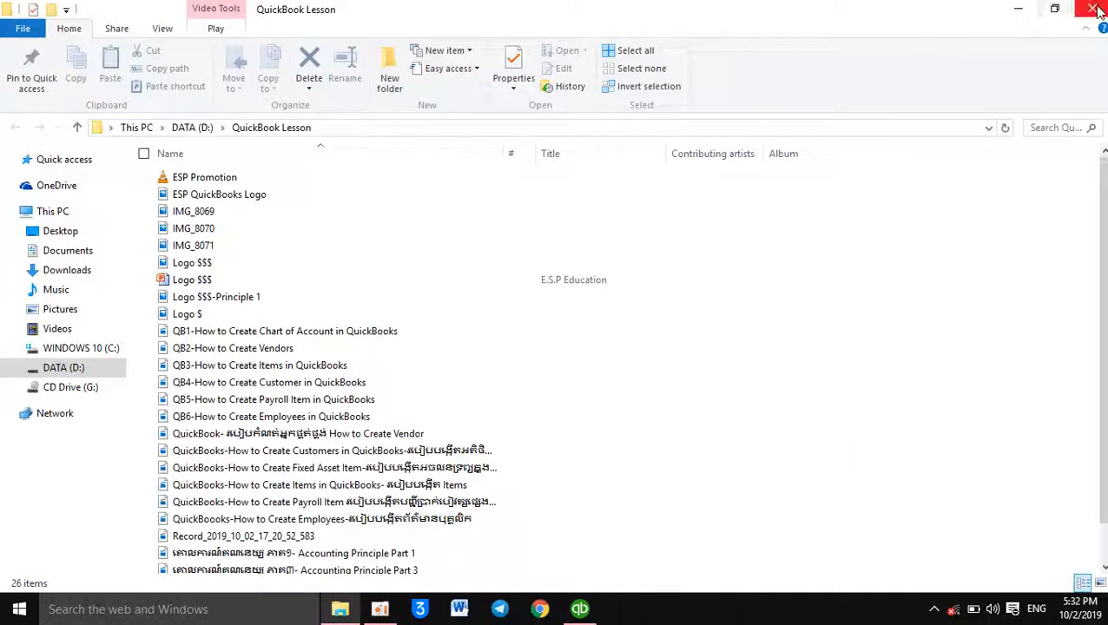